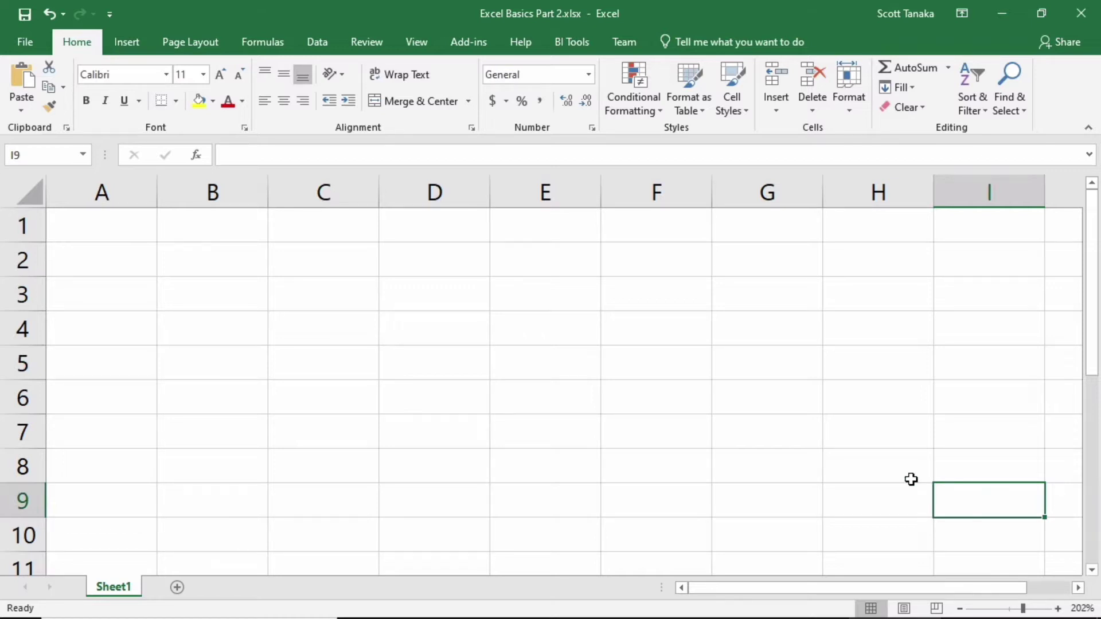
- Enter 'What you see is NOT always what you get.' in cell C5
{"action": "left_click", "coordinate": [348, 357]}
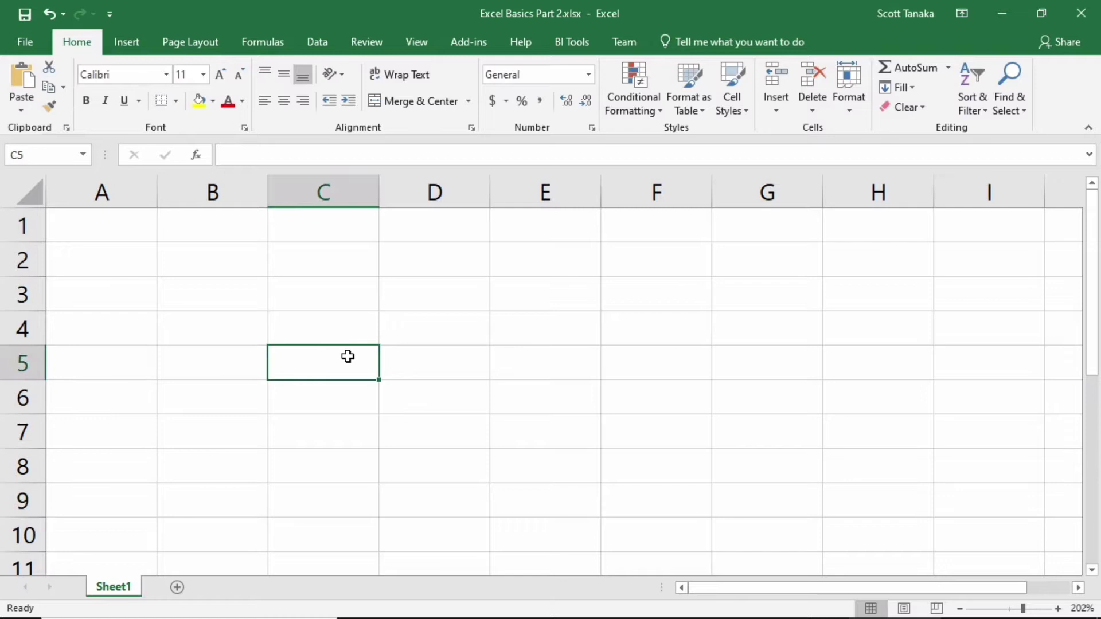
{"action": "type", "text": "What you see is NOT always what you get."}
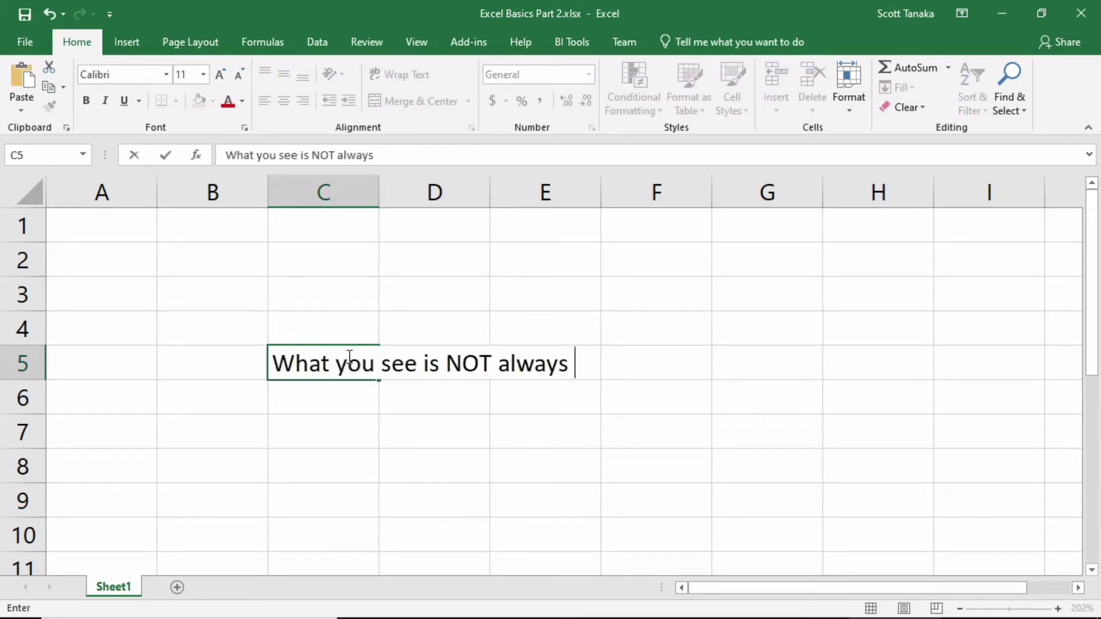
{"action": "key", "text": "Return"}
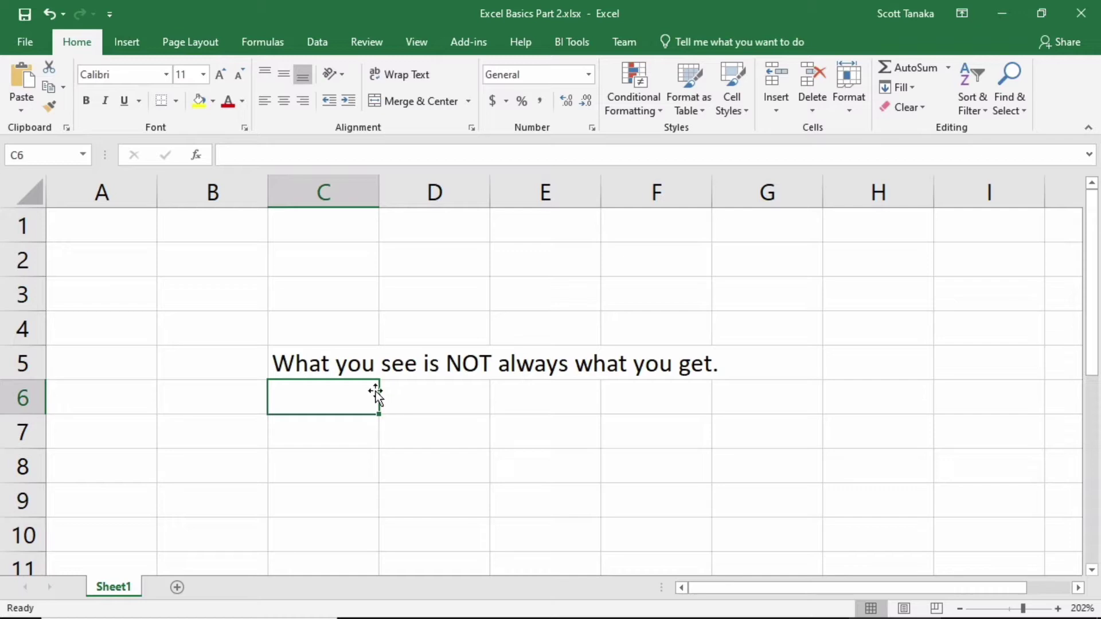
- Inspect C5, D5, D7, E5, F5, G5 and G7 to confirm only C5 holds the sentence
{"action": "left_click", "coordinate": [358, 368]}
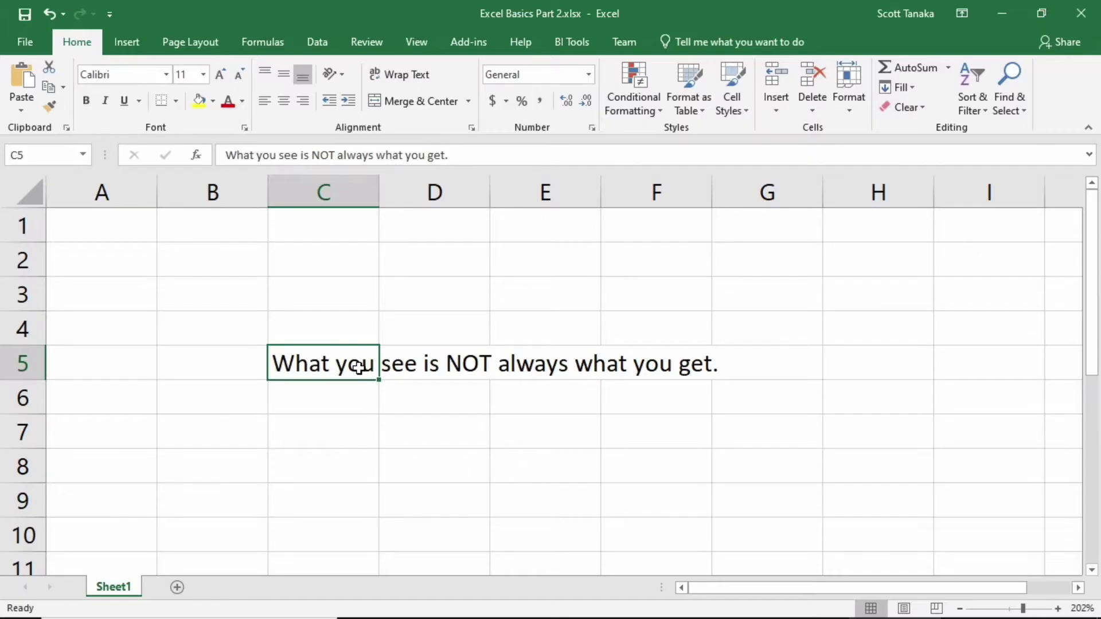
{"action": "left_click", "coordinate": [441, 367]}
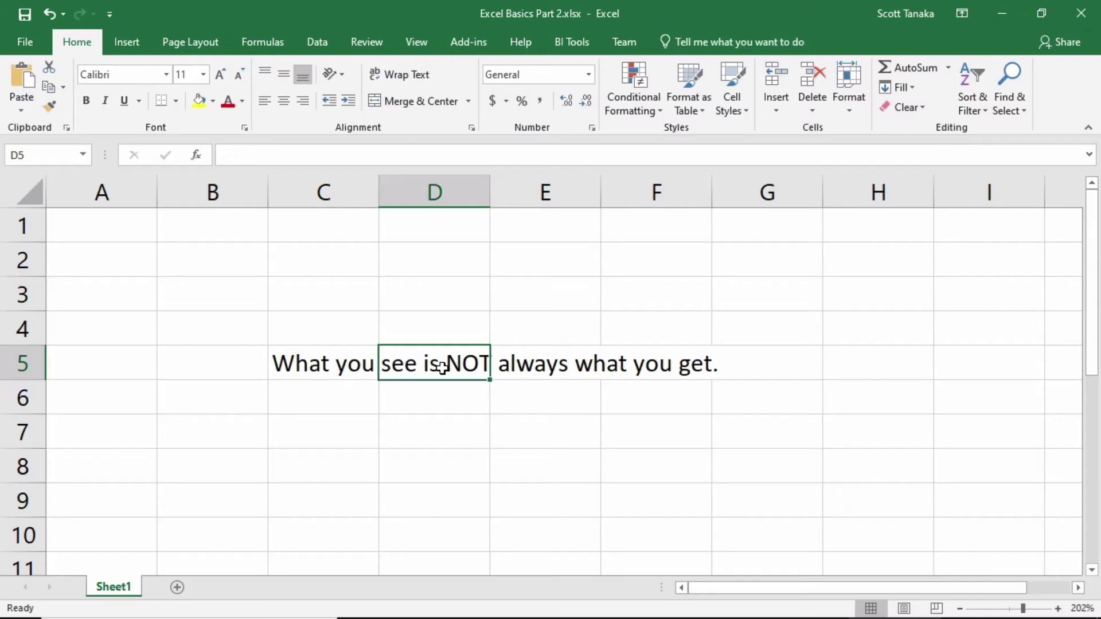
{"action": "left_click", "coordinate": [441, 432]}
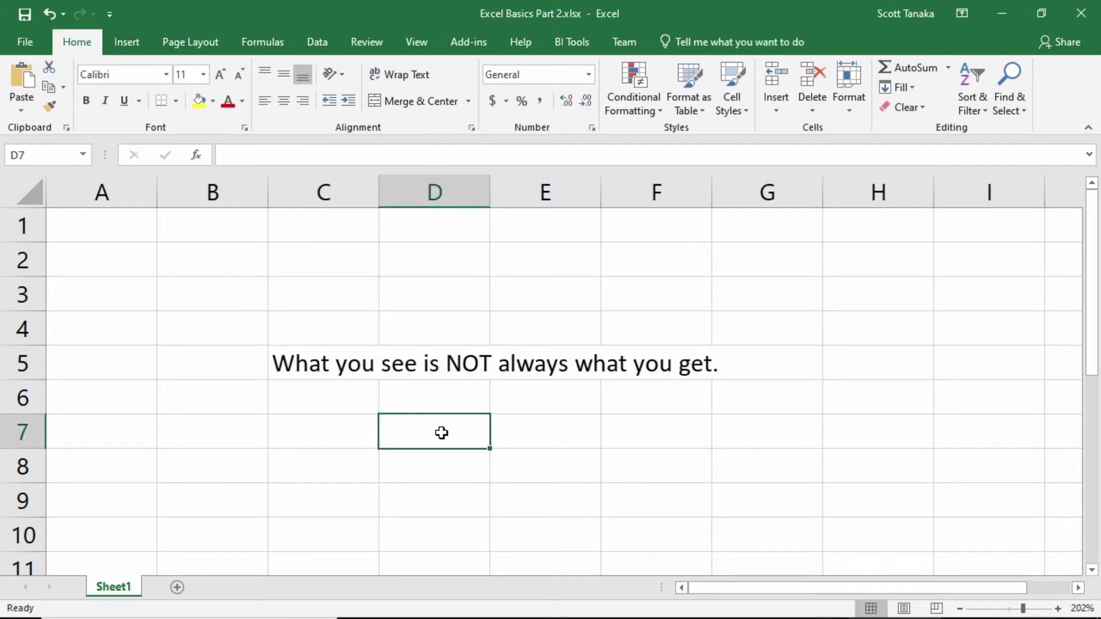
{"action": "left_click", "coordinate": [519, 366]}
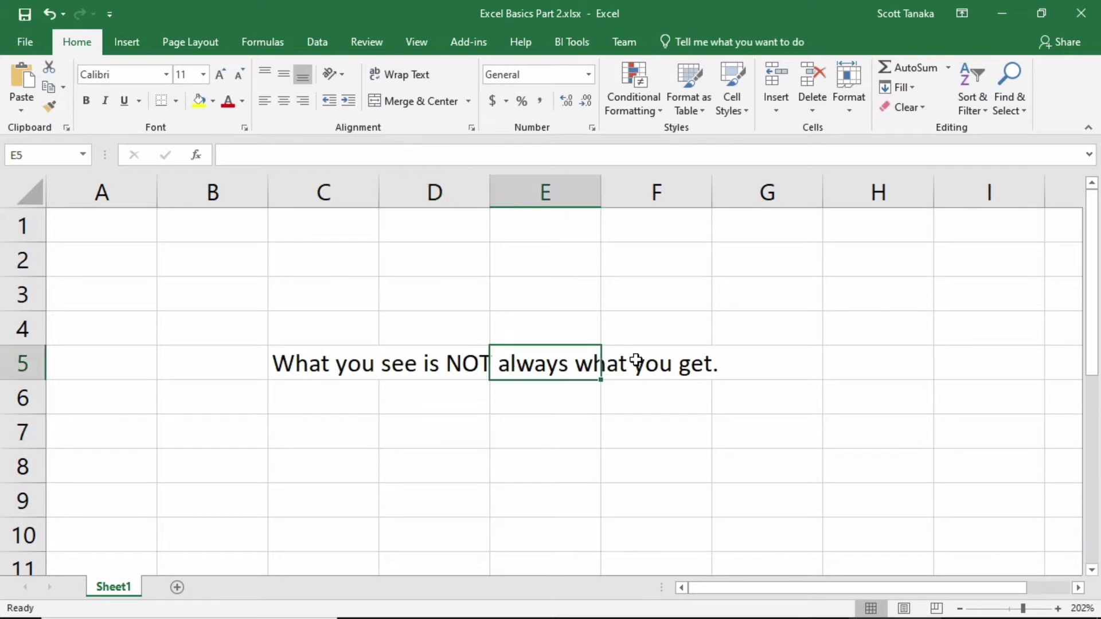
{"action": "left_click", "coordinate": [694, 358]}
{"action": "left_click", "coordinate": [756, 358]}
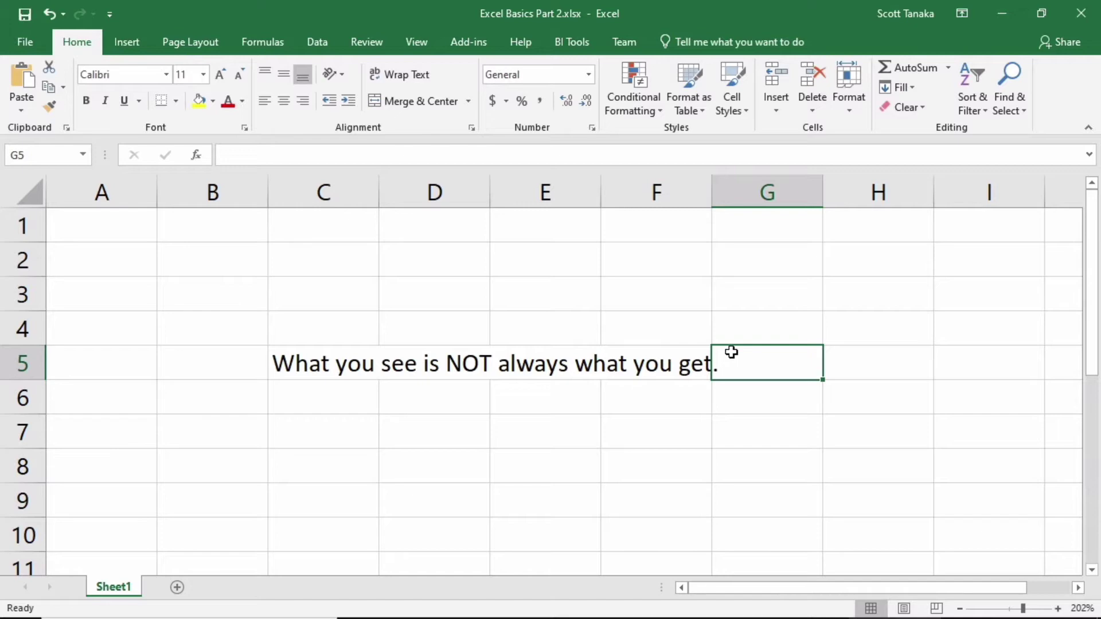
{"action": "left_click", "coordinate": [733, 424]}
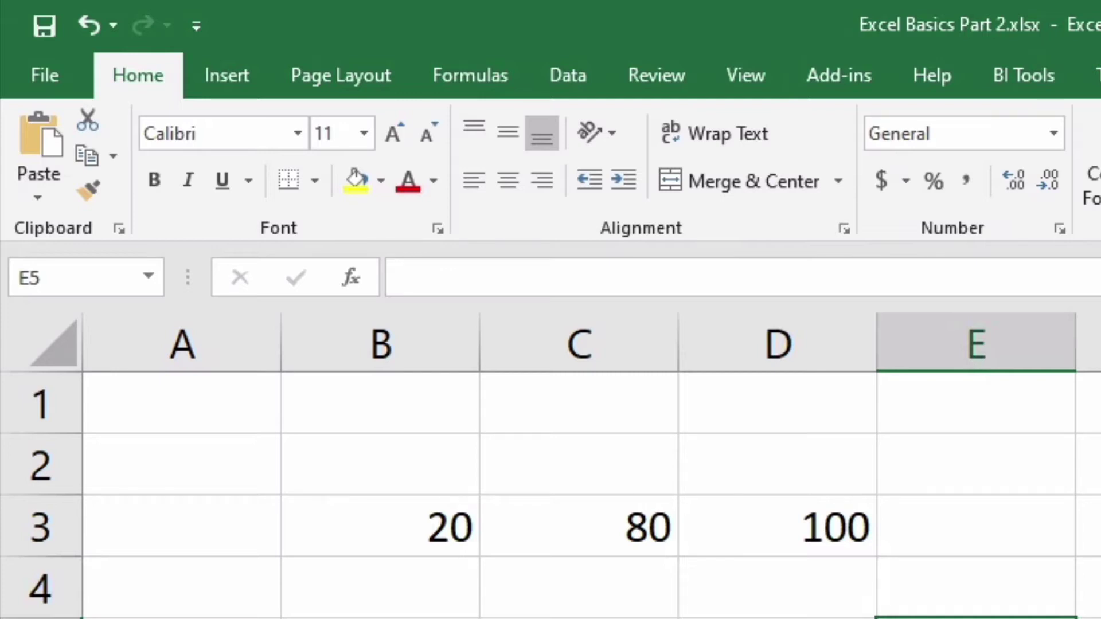
- Inspect B3 and C3, and reveal the sum formula behind D3's 100
{"action": "left_click", "coordinate": [397, 525]}
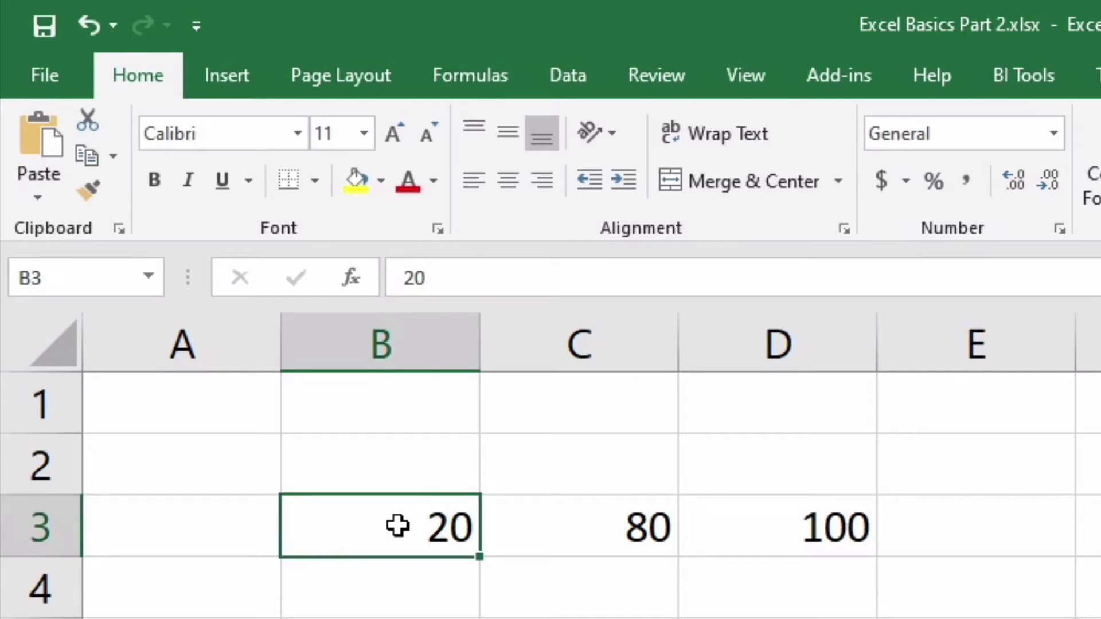
{"action": "left_click", "coordinate": [543, 529]}
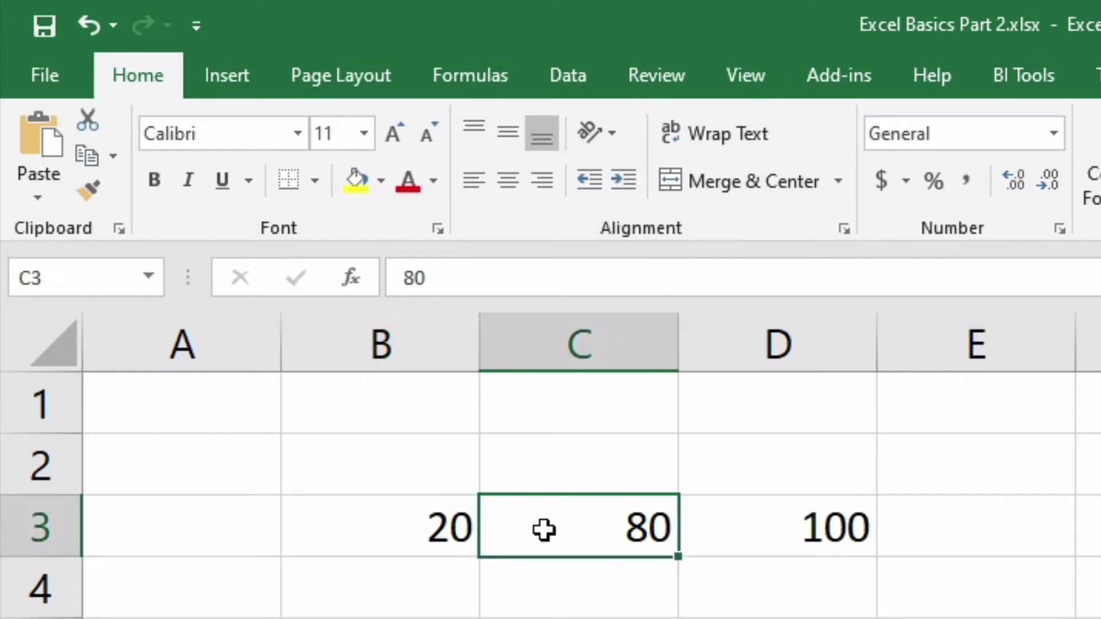
{"action": "left_click", "coordinate": [766, 520]}
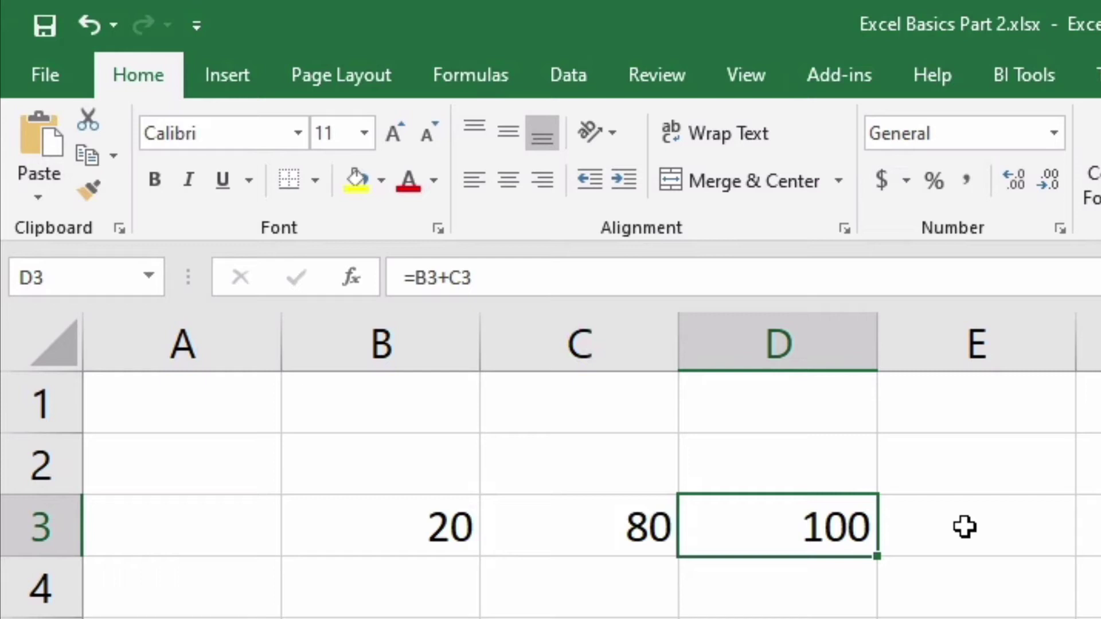
{"action": "left_click", "coordinate": [933, 582]}
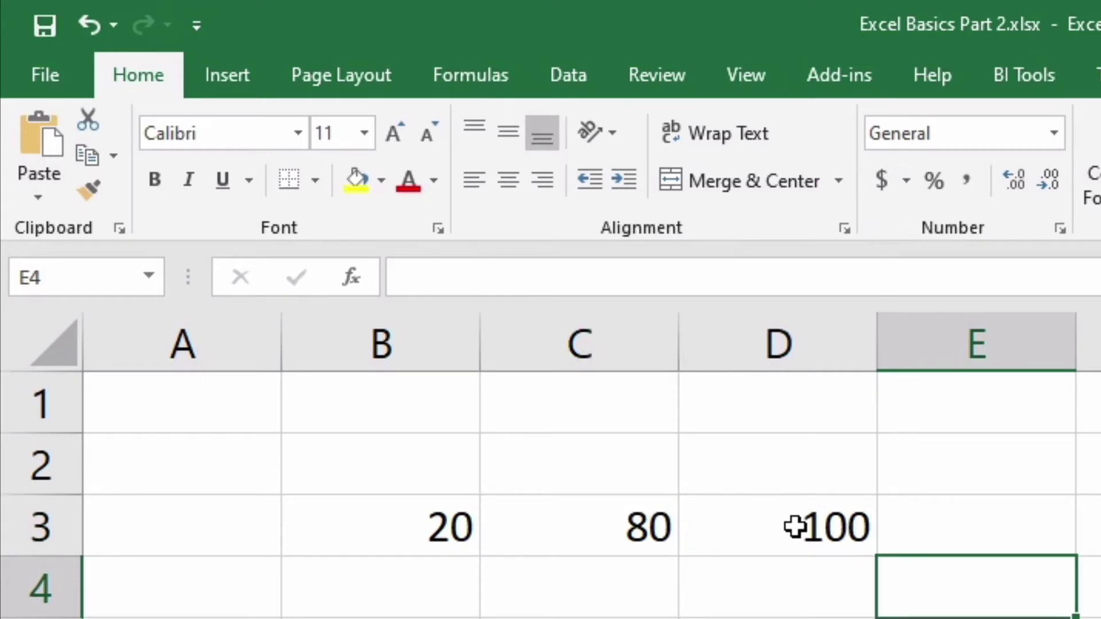
- Change C3 to 30 so D3's sum recalculates to 50
{"action": "left_click", "coordinate": [663, 514]}
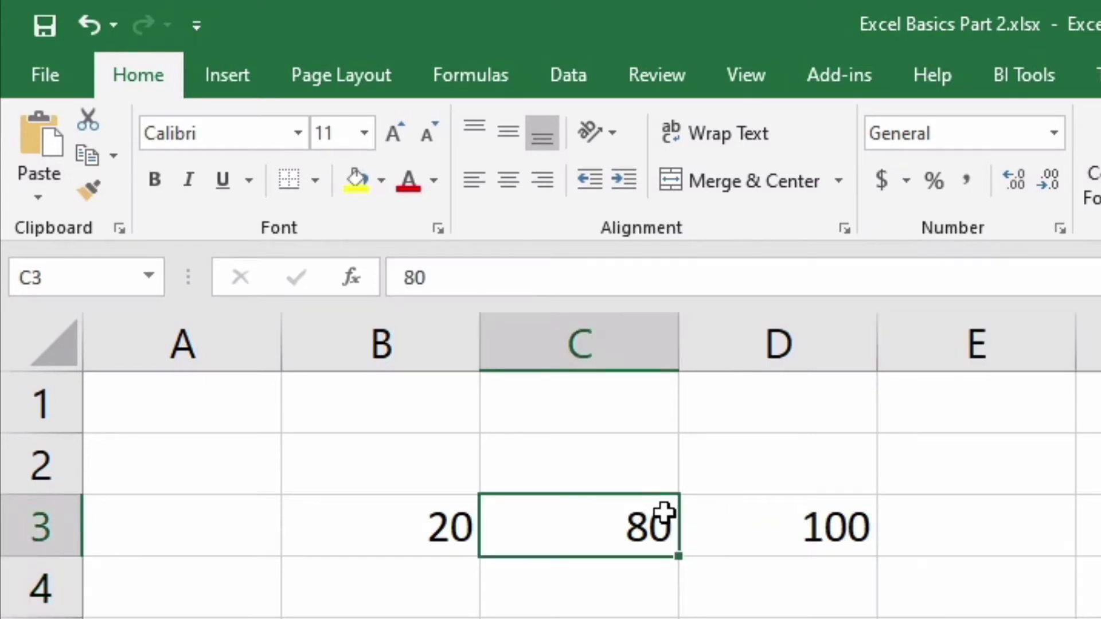
{"action": "type", "text": "30"}
{"action": "key", "text": "Return"}
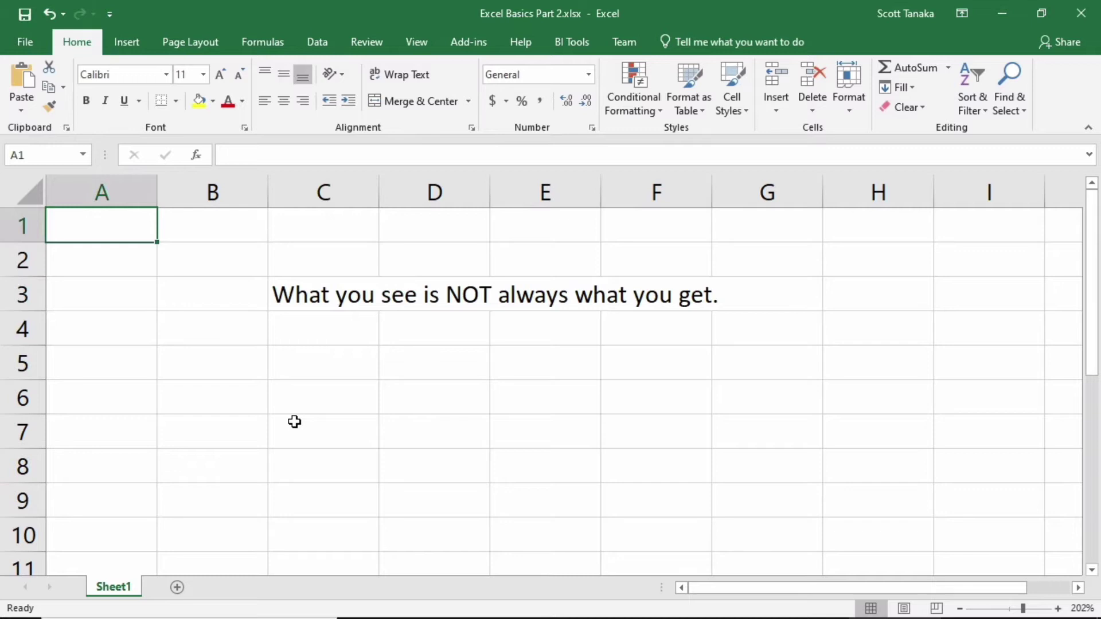
- Enter 'Please trust me.' in D3, truncating the visible C3 sentence to 'What you'
{"action": "double_click", "coordinate": [445, 296]}
{"action": "type", "text": "Please trust "}
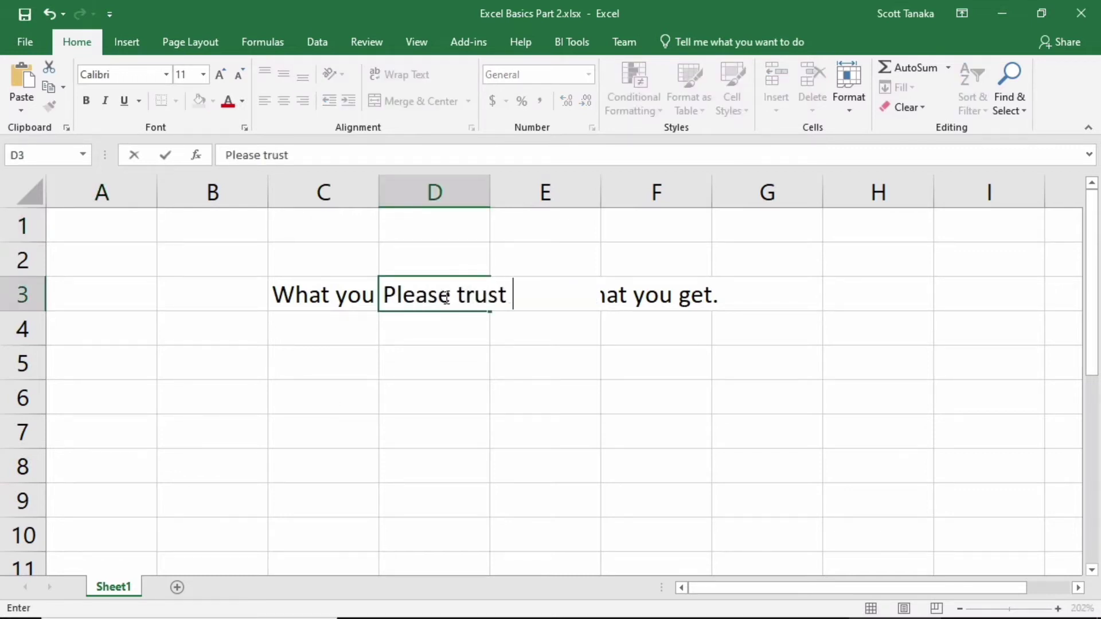
{"action": "type", "text": "me."}
{"action": "key", "text": "Return"}
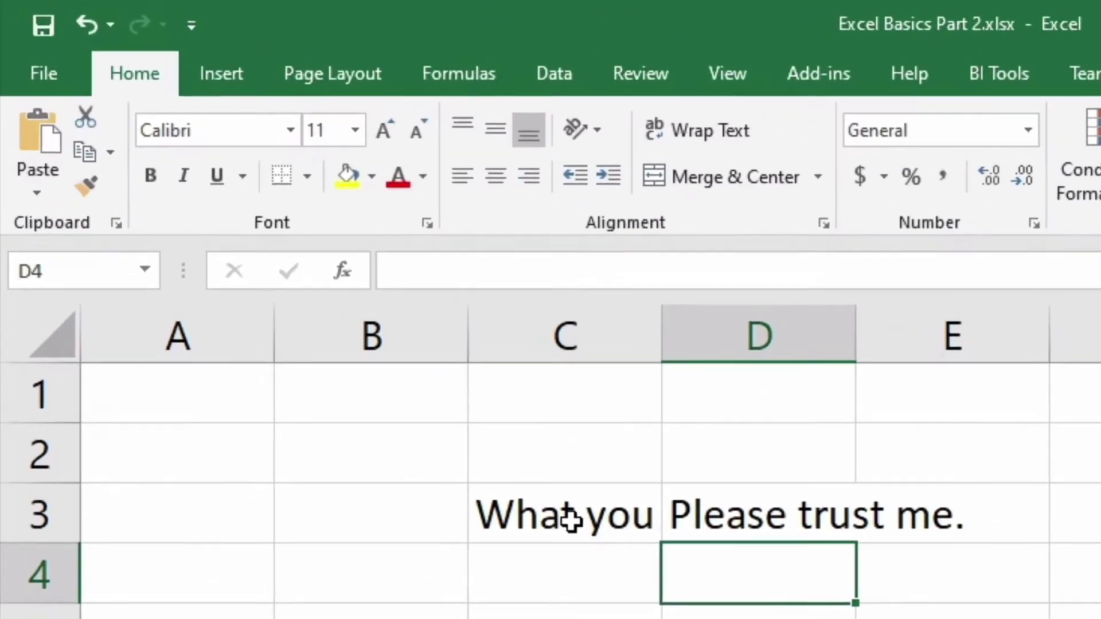
{"action": "left_click", "coordinate": [571, 520]}
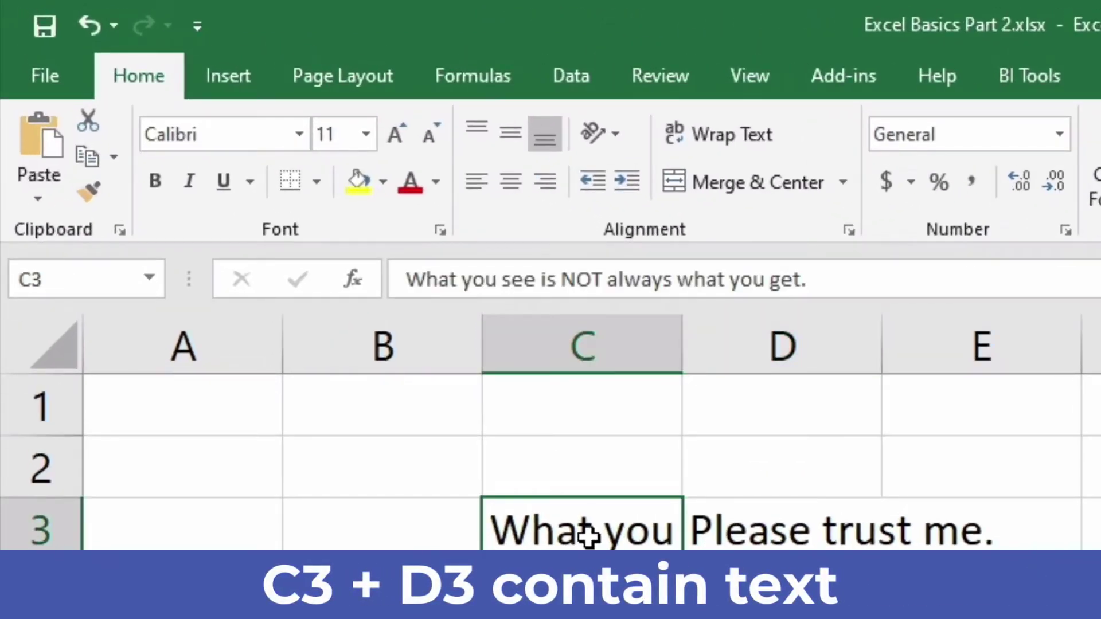
{"action": "left_click", "coordinate": [829, 533]}
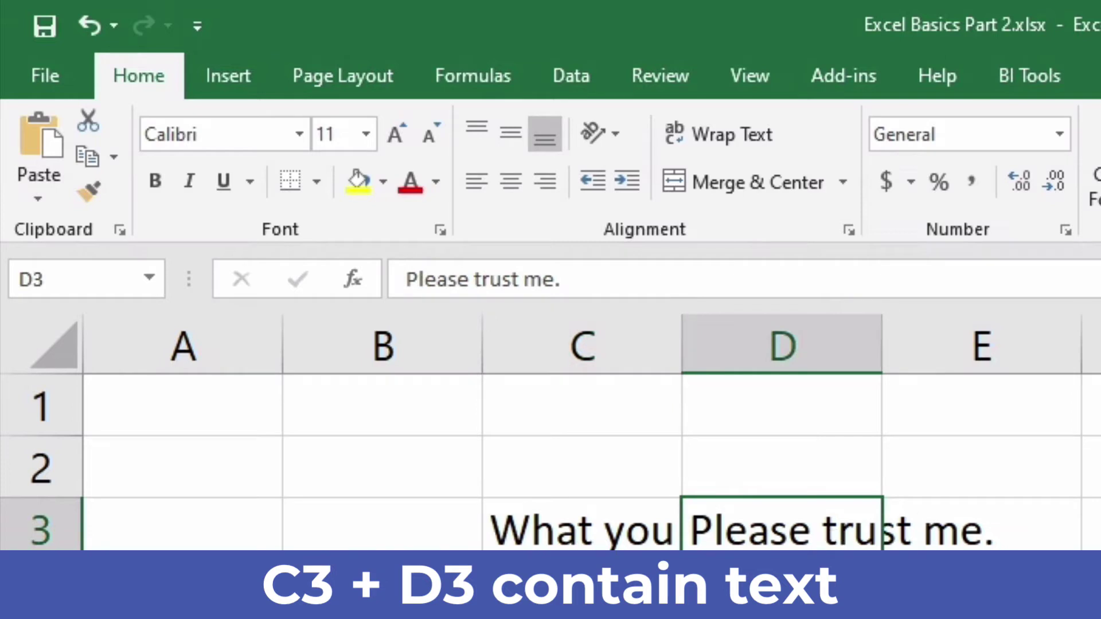
{"action": "left_click", "coordinate": [1002, 538]}
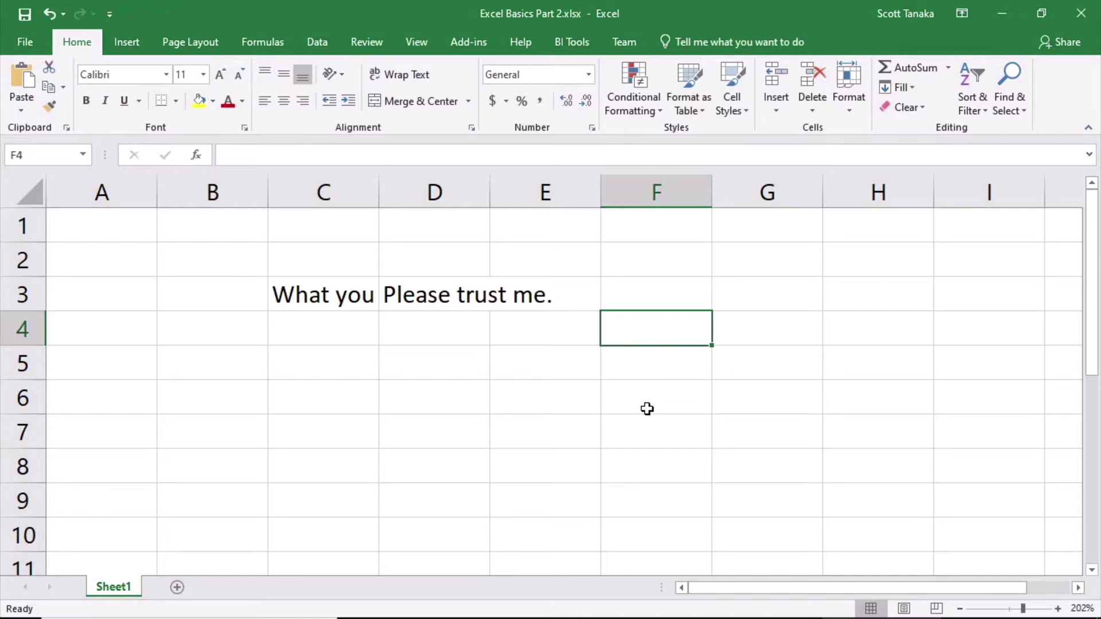
{"action": "left_click", "coordinate": [353, 293]}
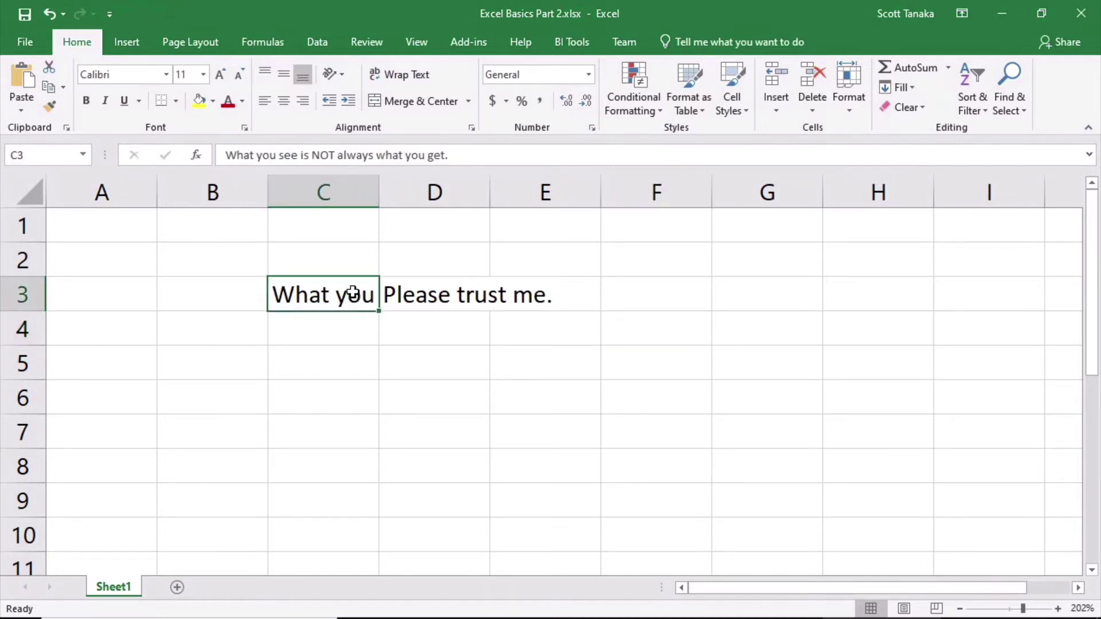
{"action": "left_click", "coordinate": [414, 77]}
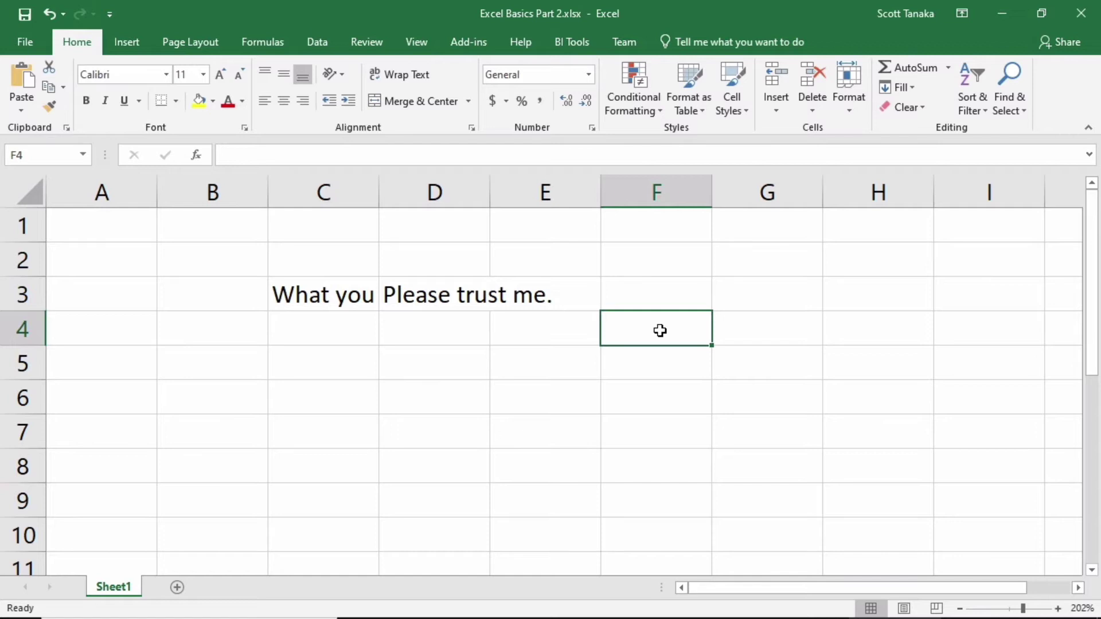
- Widen column C to reveal C3's full sentence, then select the whole column
{"action": "left_click_drag", "start_coordinate": [379, 195], "coordinate": [734, 190]}
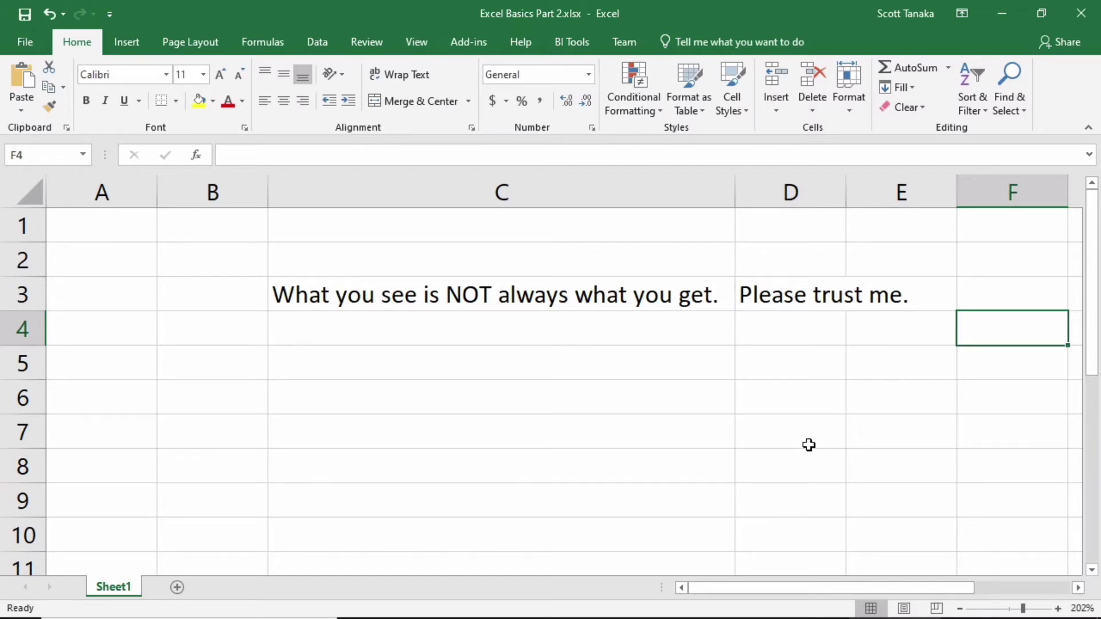
{"action": "left_click", "coordinate": [596, 198]}
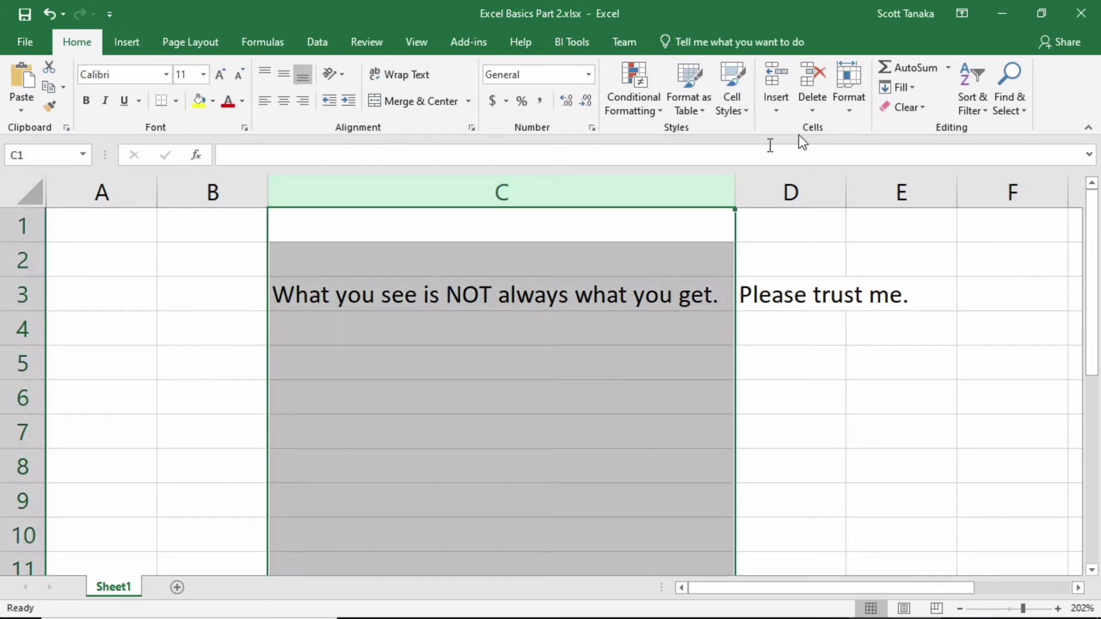
- Change column C's width from 37.71 to exactly 40 via Format > Column Width
{"action": "left_click", "coordinate": [849, 110]}
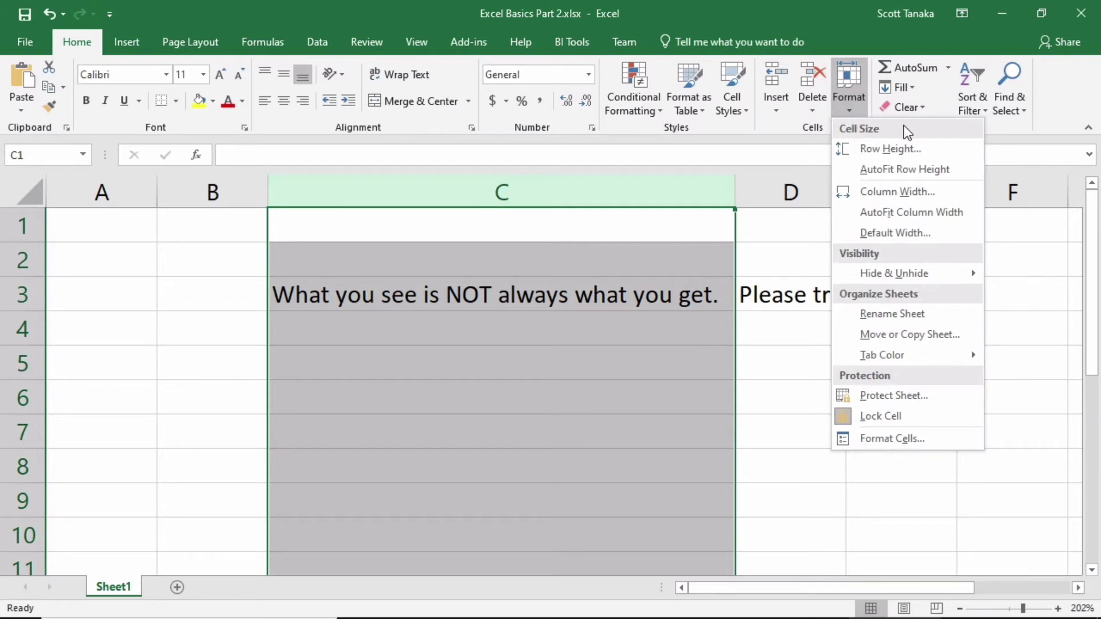
{"action": "left_click", "coordinate": [964, 195]}
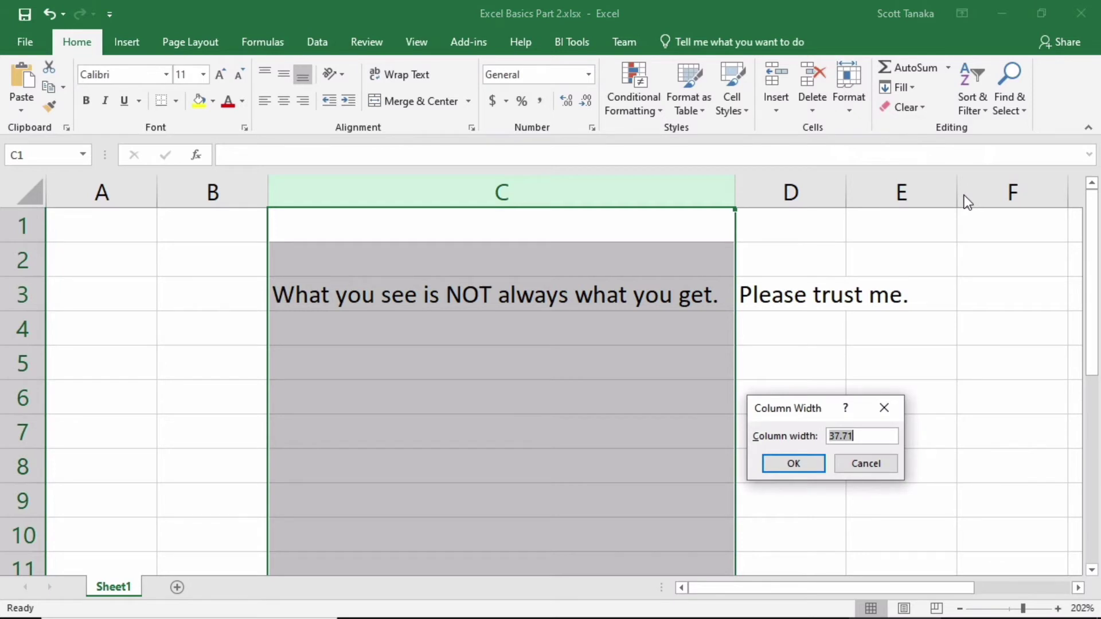
{"action": "key", "text": "Left"}
{"action": "double_click", "coordinate": [863, 435]}
{"action": "left_click", "coordinate": [863, 435]}
{"action": "key", "text": "shift+Home"}
{"action": "type", "text": "40"}
{"action": "key", "text": "Return"}
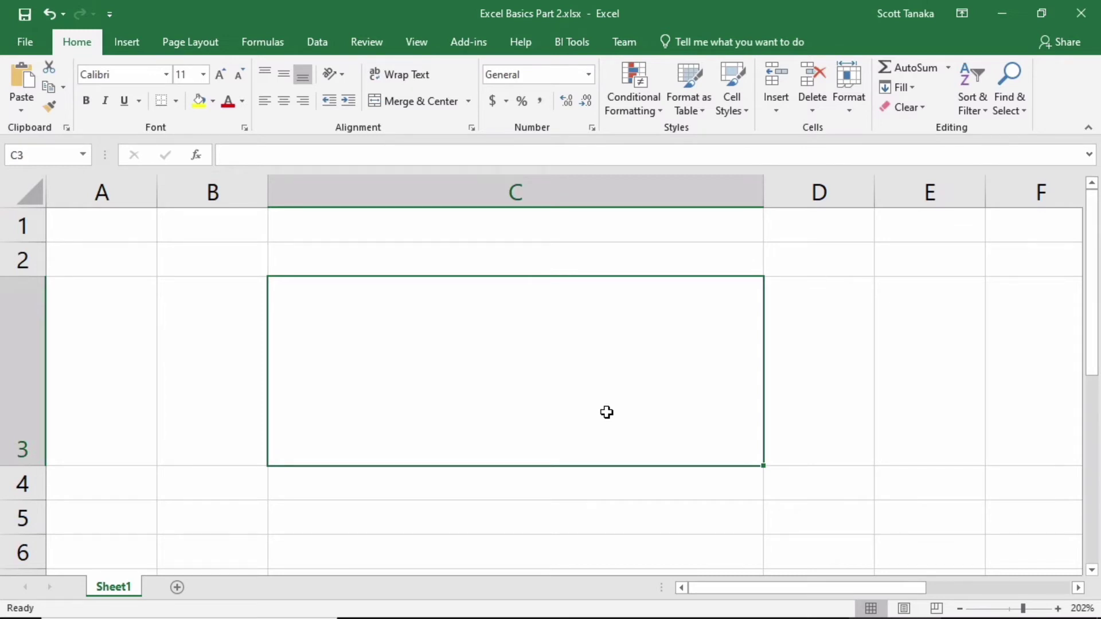
- Type 'alignment' into C3 and reselect the cell
{"action": "type", "text": "alignment"}
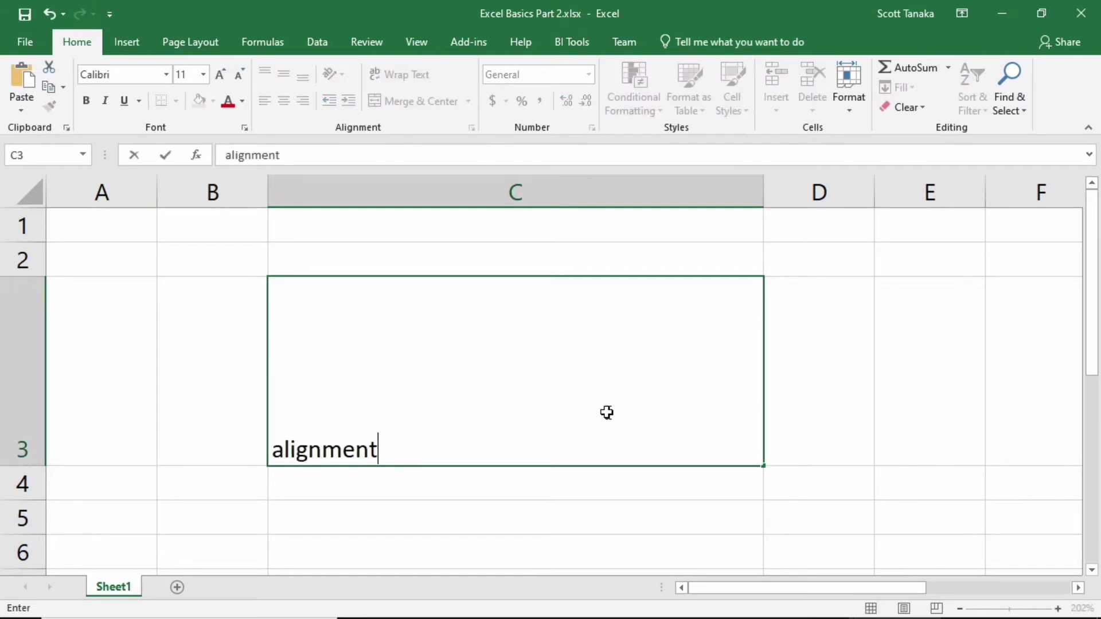
{"action": "key", "text": "Return"}
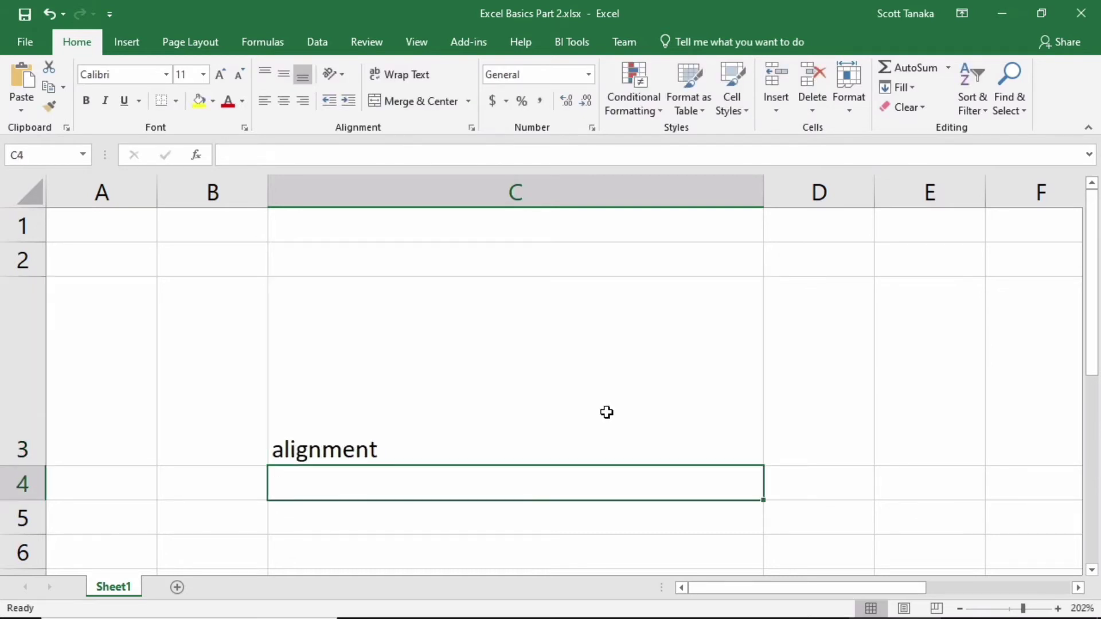
{"action": "left_click", "coordinate": [606, 412]}
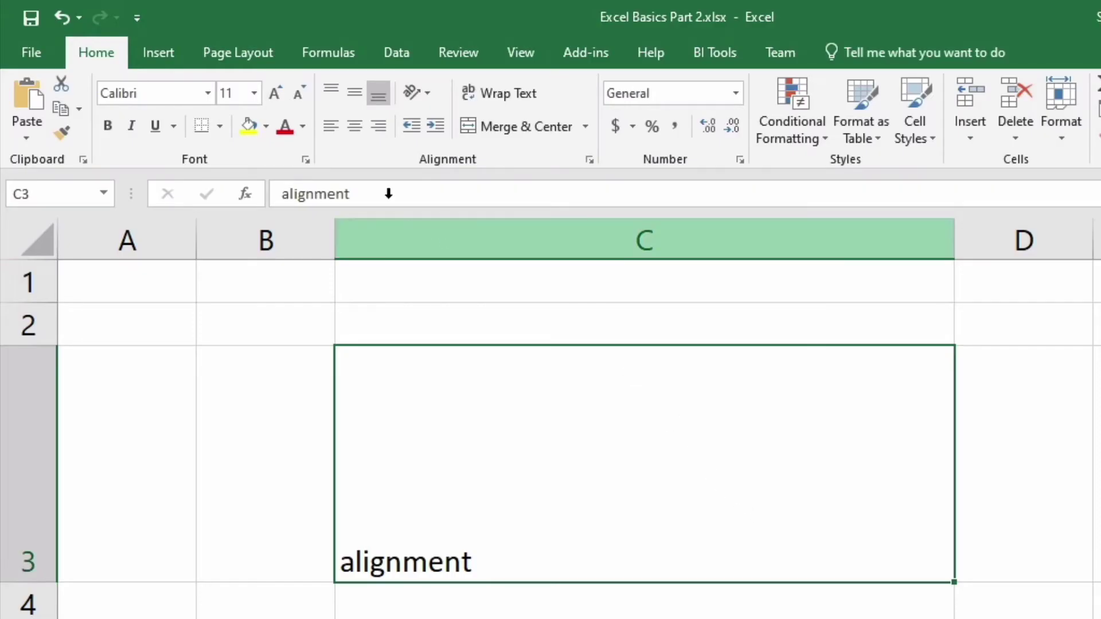
{"action": "left_click", "coordinate": [326, 89]}
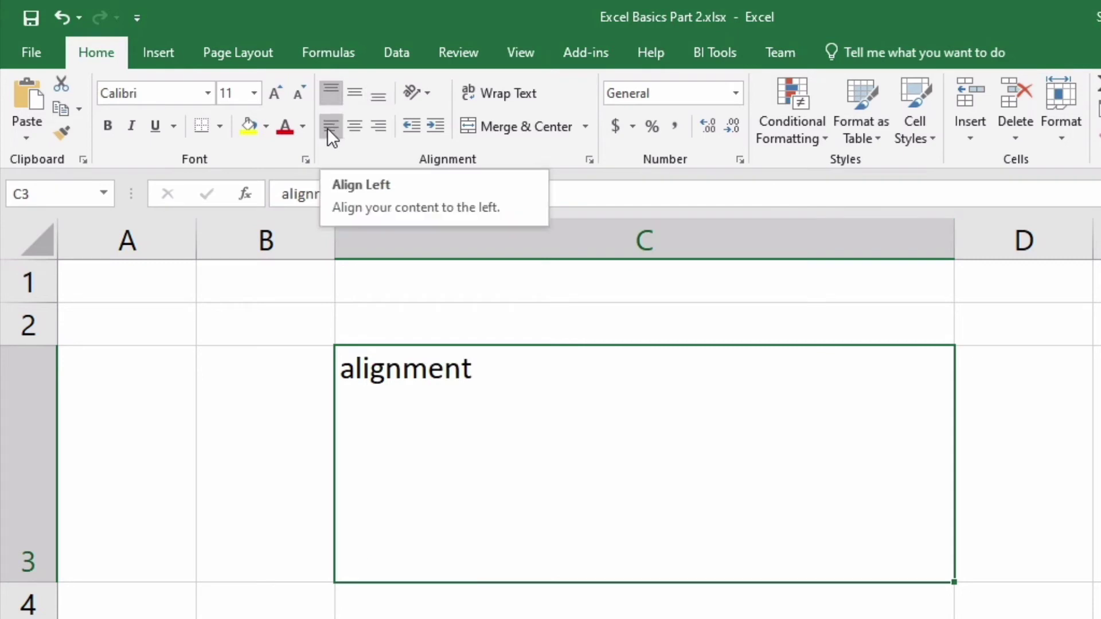
{"action": "left_click", "coordinate": [356, 127]}
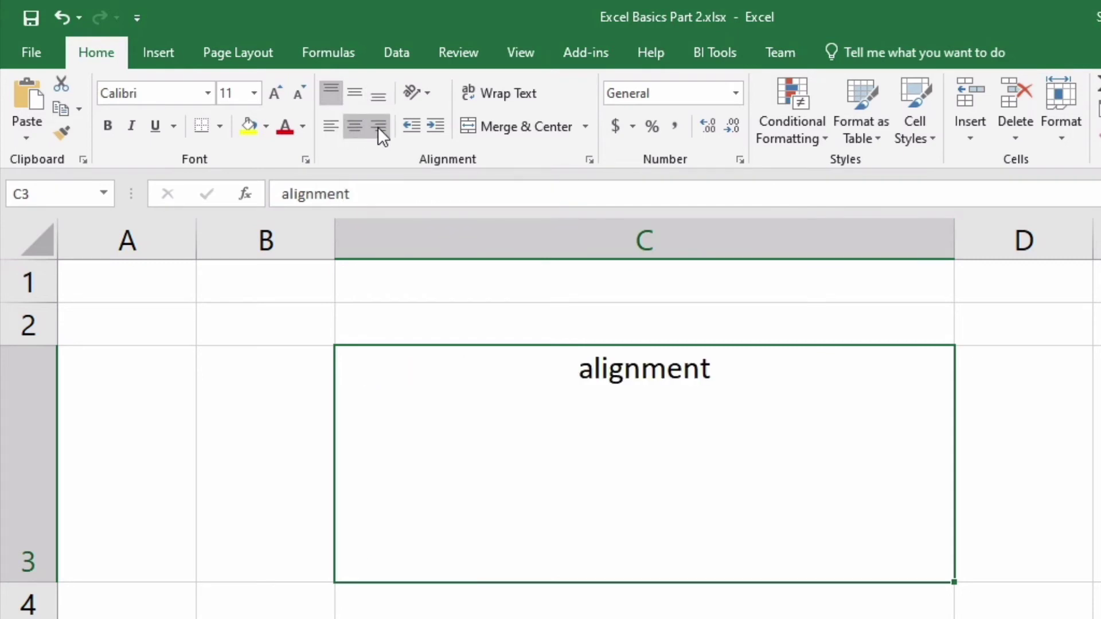
{"action": "left_click", "coordinate": [378, 127]}
{"action": "left_click", "coordinate": [359, 94]}
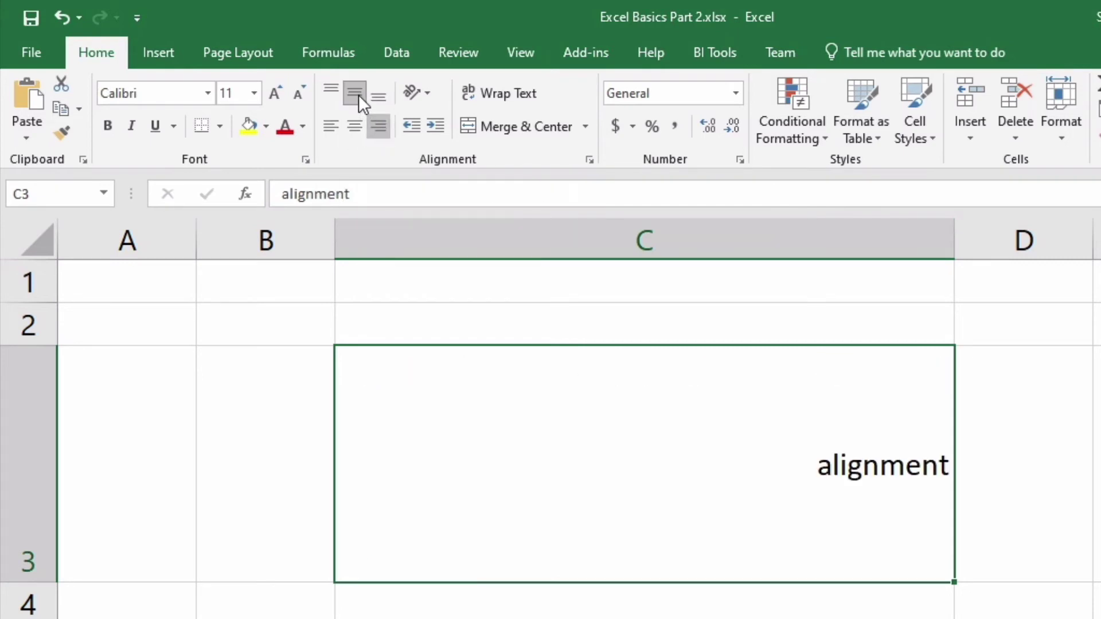
{"action": "left_click", "coordinate": [355, 127]}
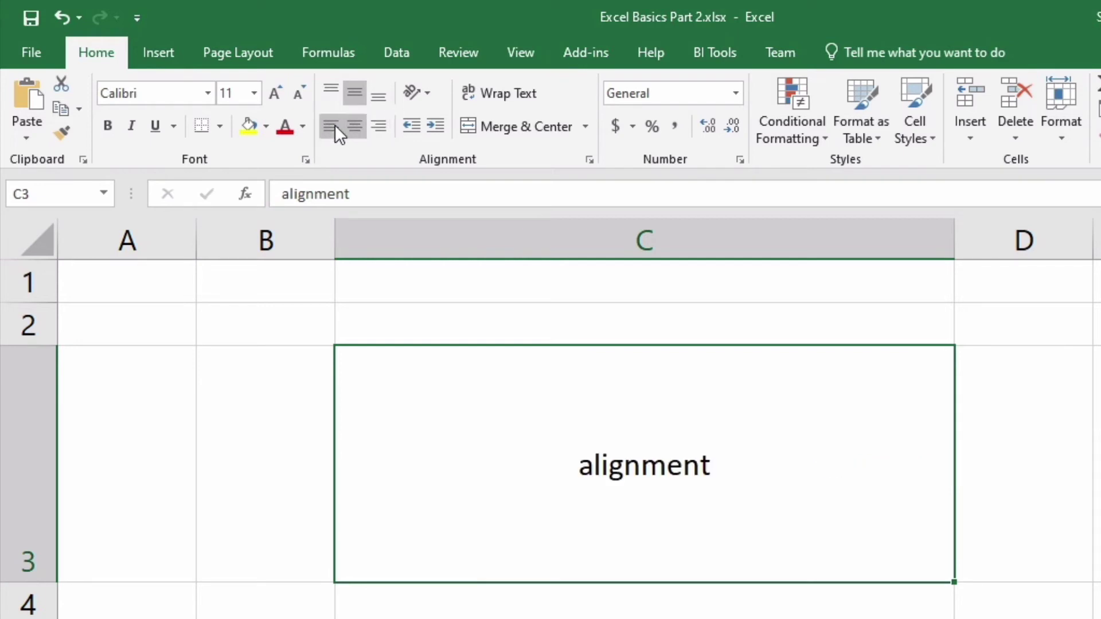
{"action": "left_click", "coordinate": [335, 125]}
{"action": "left_click", "coordinate": [373, 94]}
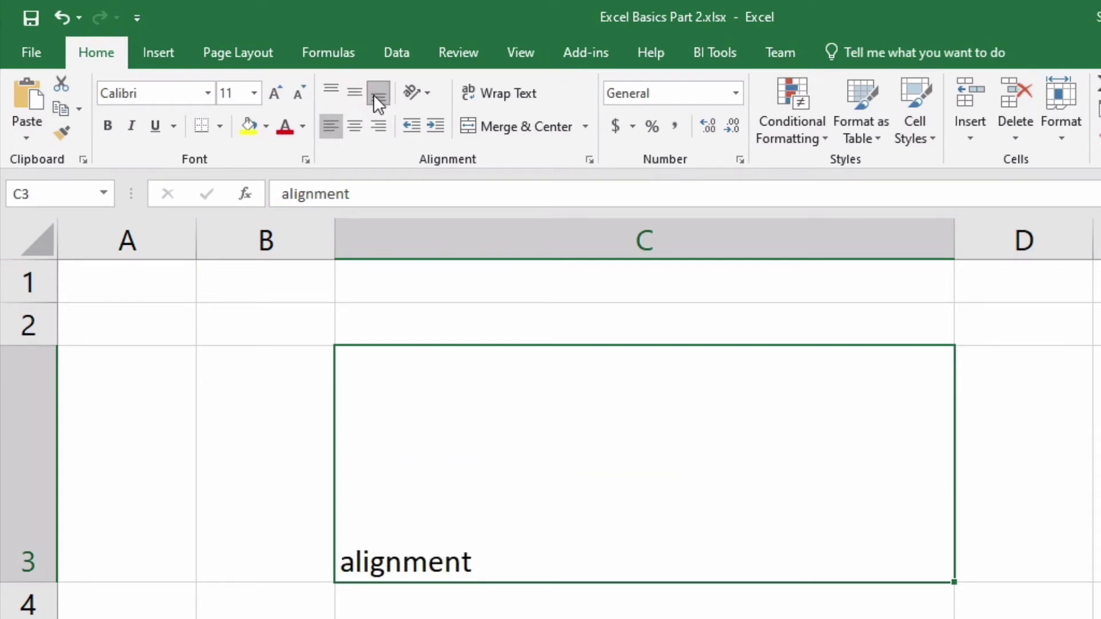
{"action": "left_click", "coordinate": [362, 125]}
{"action": "left_click", "coordinate": [376, 126]}
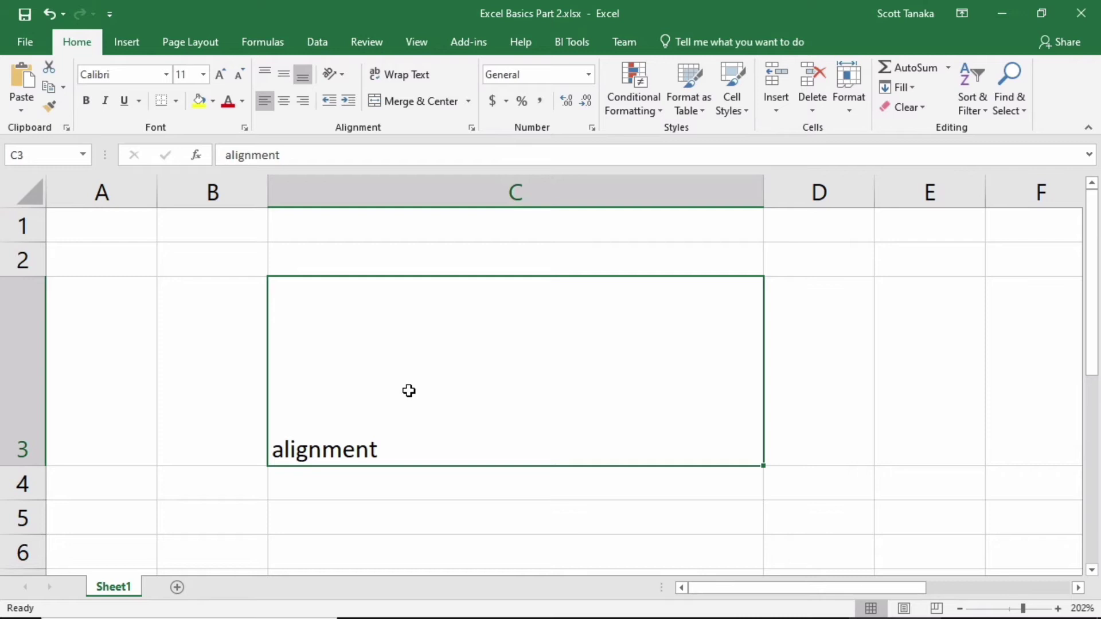
- Indent 'alignment' in C3 twice, then decrease it back to a single indent step
{"action": "key", "text": "Right"}
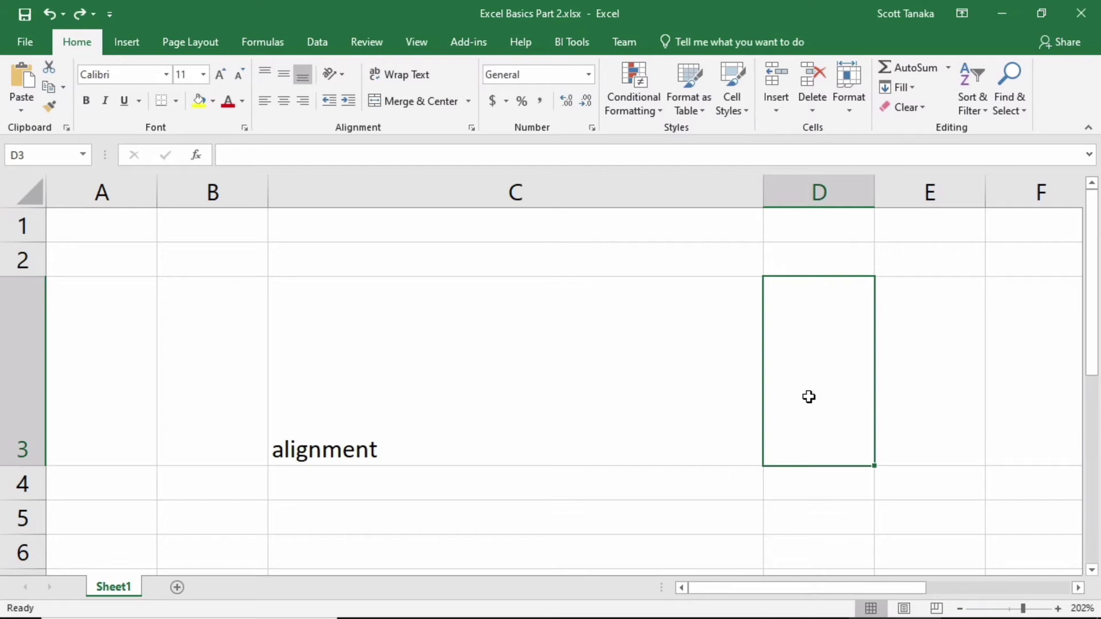
{"action": "left_click", "coordinate": [658, 372]}
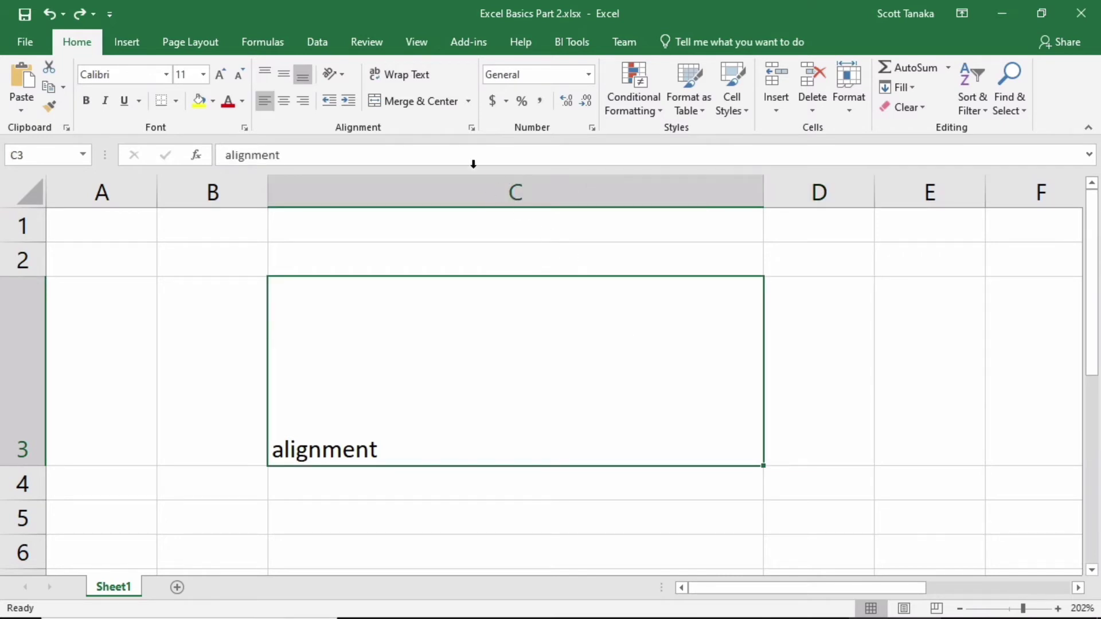
{"action": "left_click", "coordinate": [352, 101]}
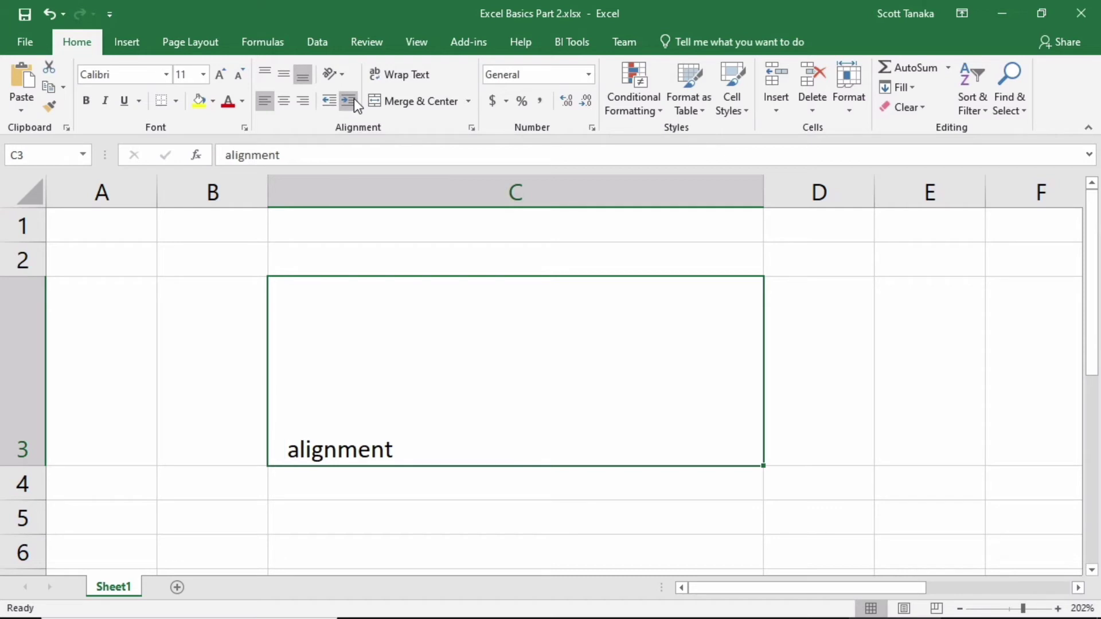
{"action": "left_click", "coordinate": [354, 99]}
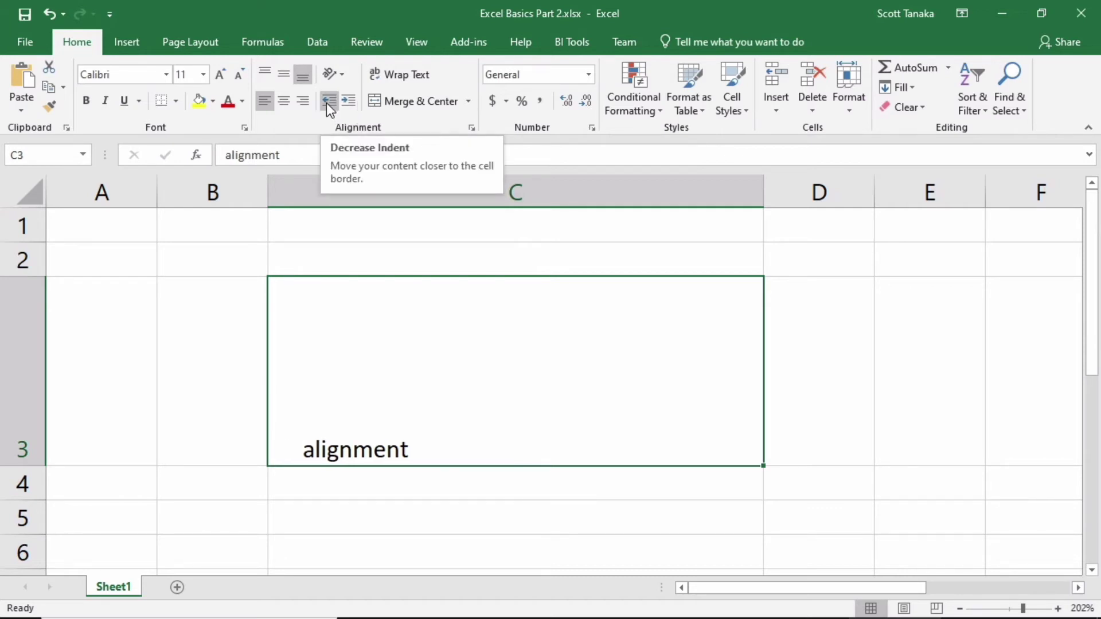
{"action": "left_click", "coordinate": [326, 103]}
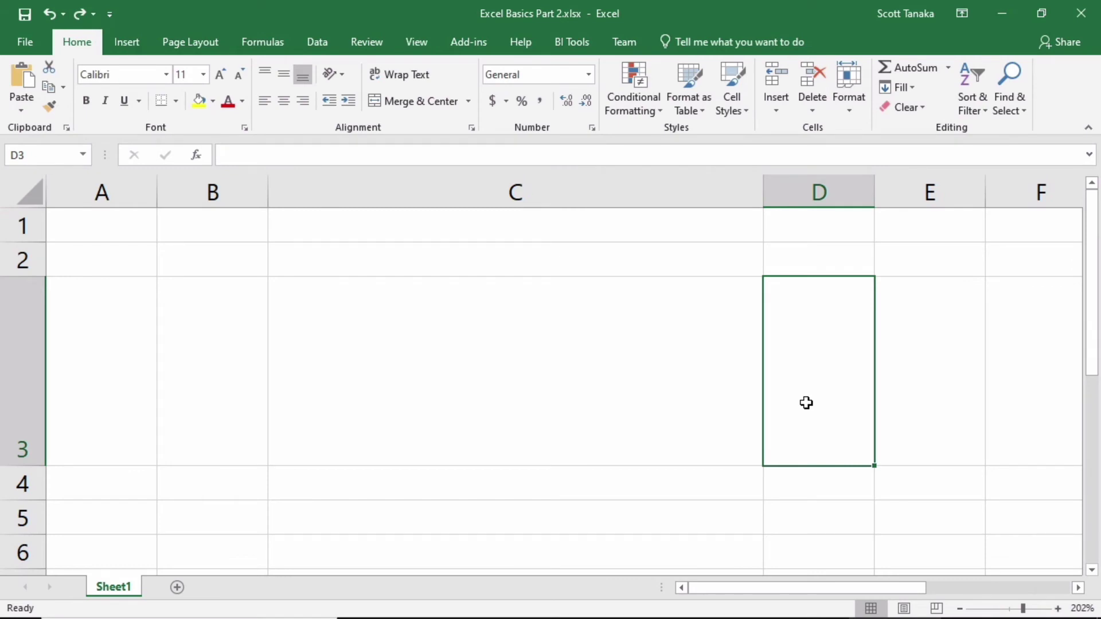
- Enter 1000 in D3, then reselect it and view its General number format
{"action": "type", "text": "1"}
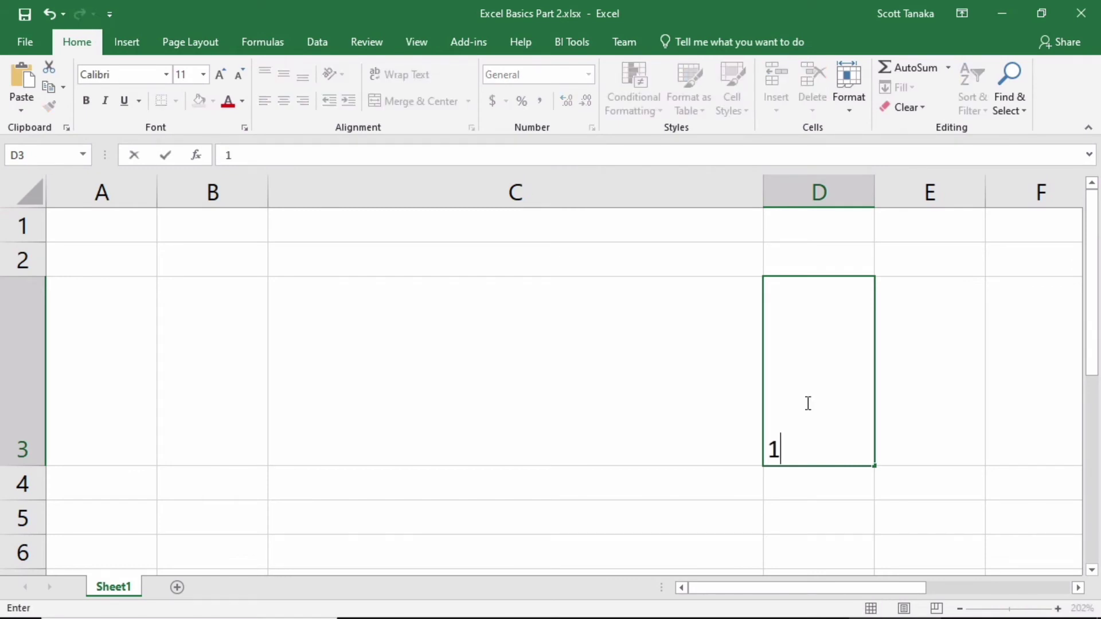
{"action": "type", "text": "000"}
{"action": "key", "text": "Return"}
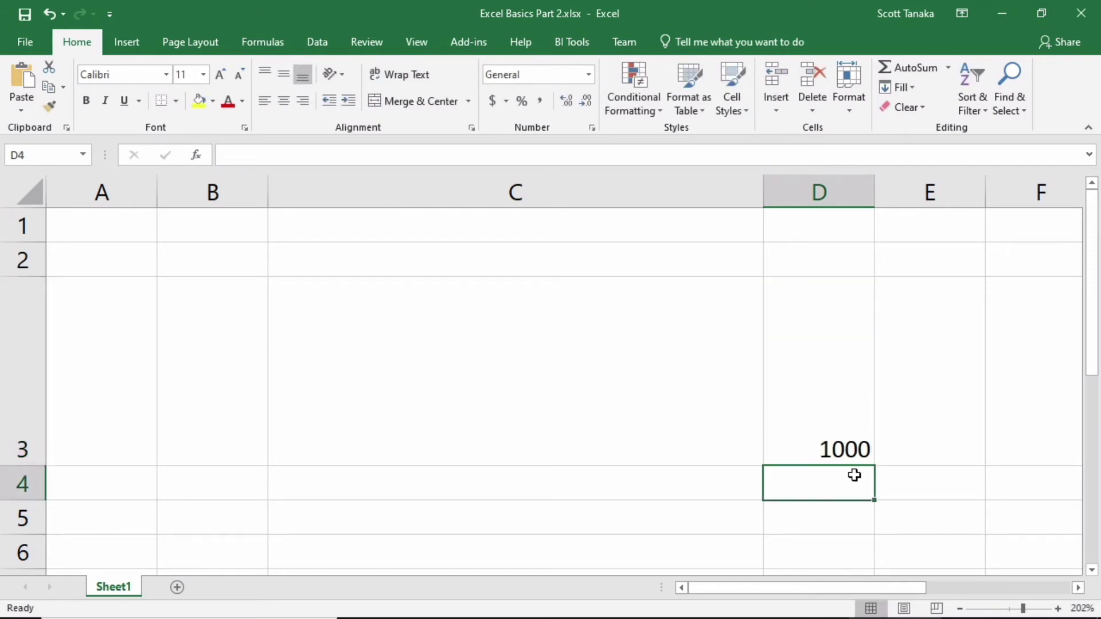
{"action": "left_click", "coordinate": [860, 400]}
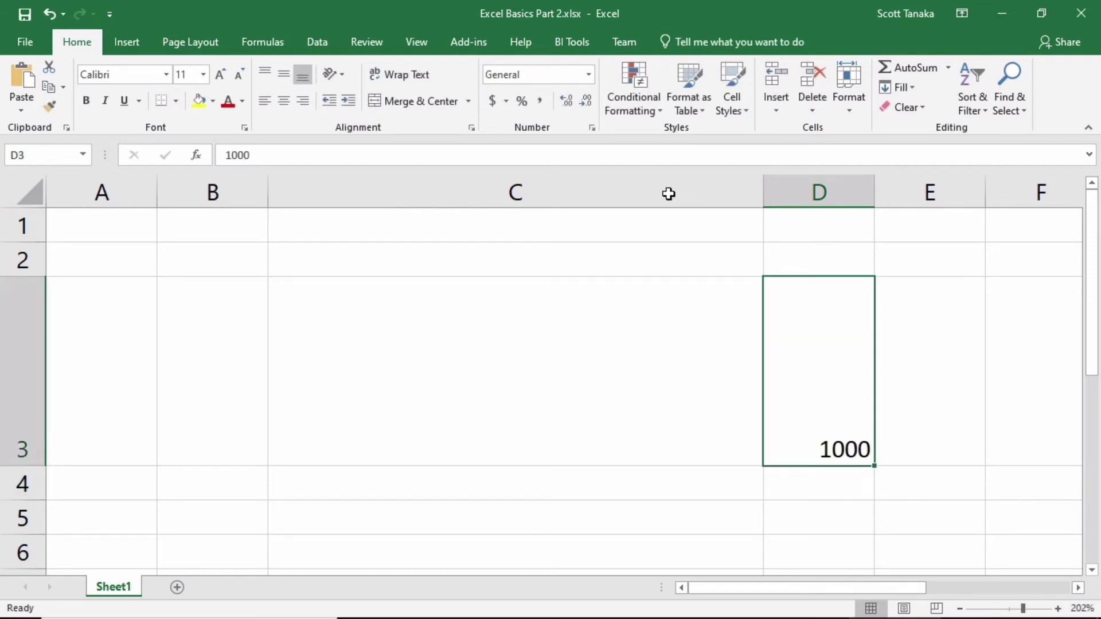
{"action": "left_click", "coordinate": [589, 75]}
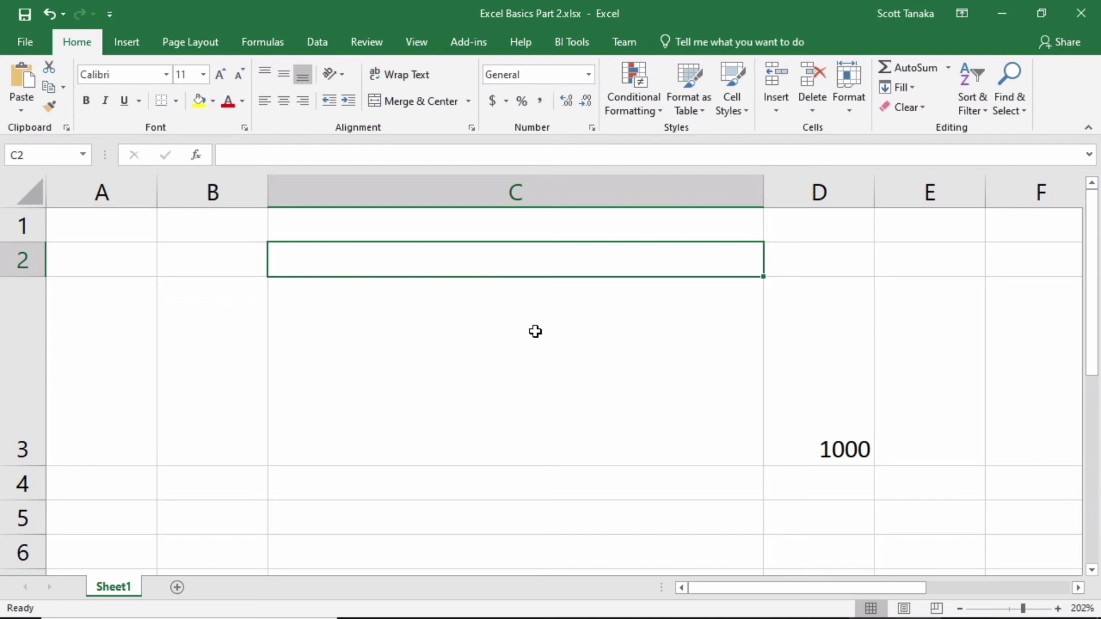
- Enter September 26, 2020 in C2 and apply Long Date, showing September-26-20
{"action": "type", "text": "Septem"}
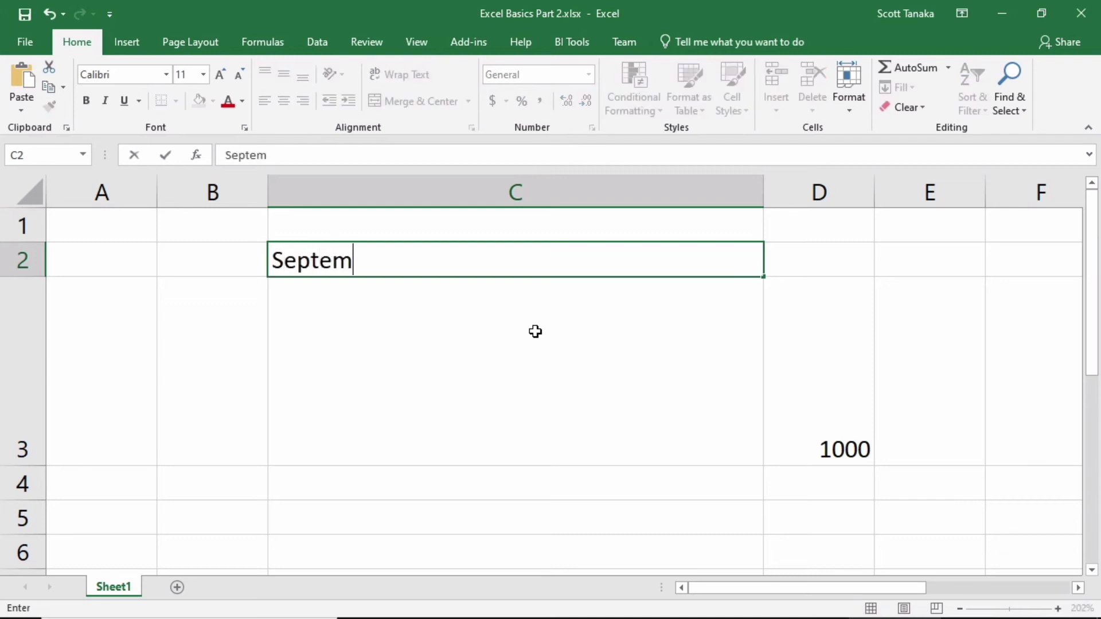
{"action": "type", "text": "ber 26, 20"}
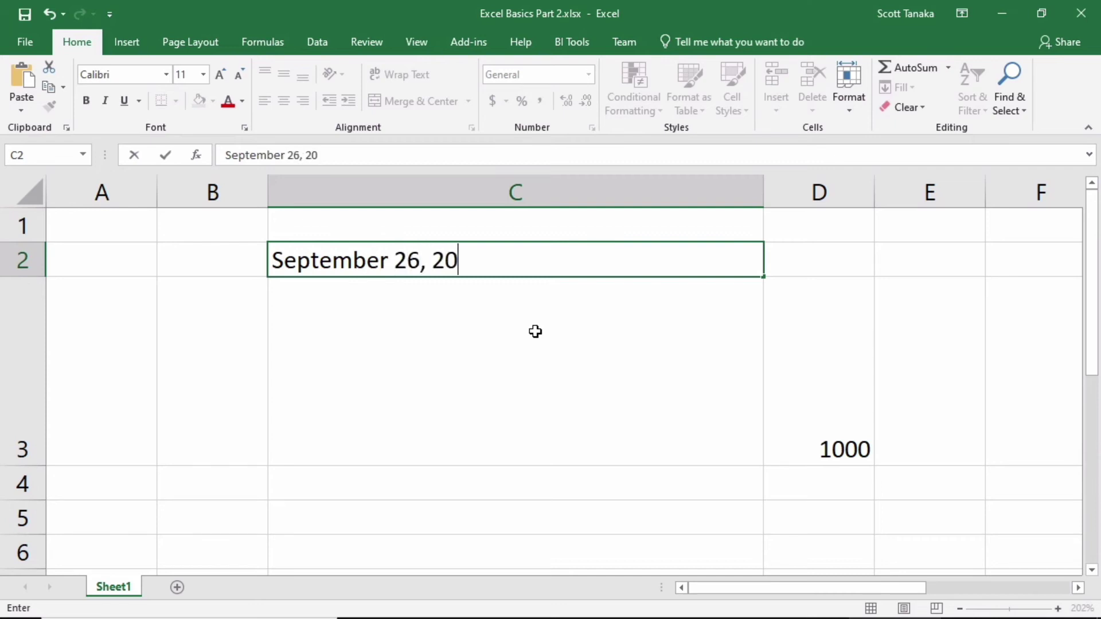
{"action": "type", "text": "20"}
{"action": "key", "text": "Return"}
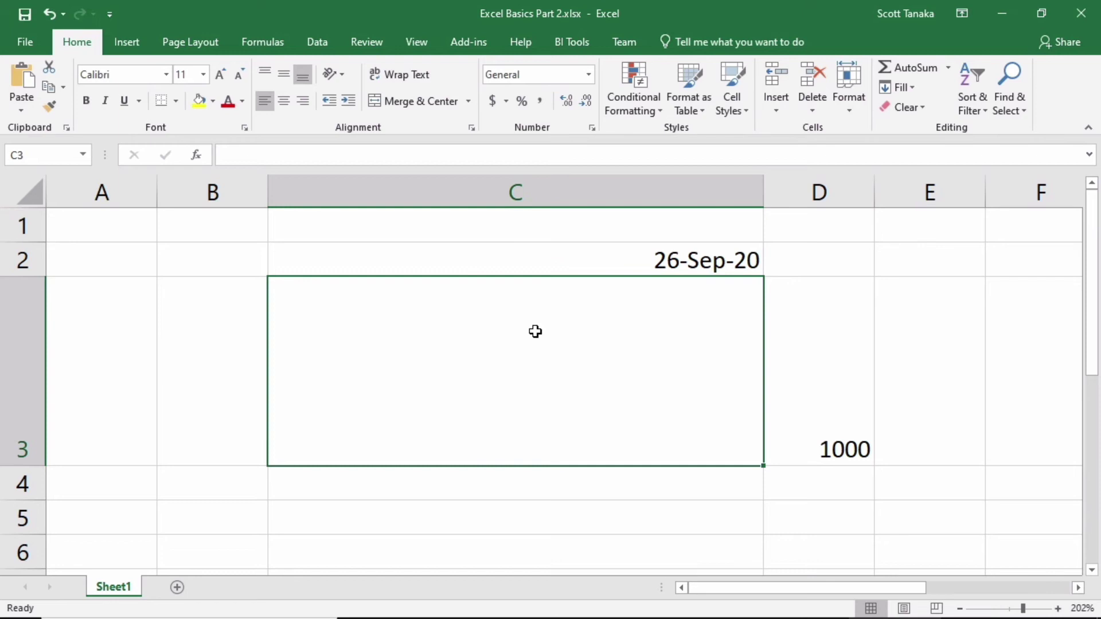
{"action": "left_click", "coordinate": [535, 247]}
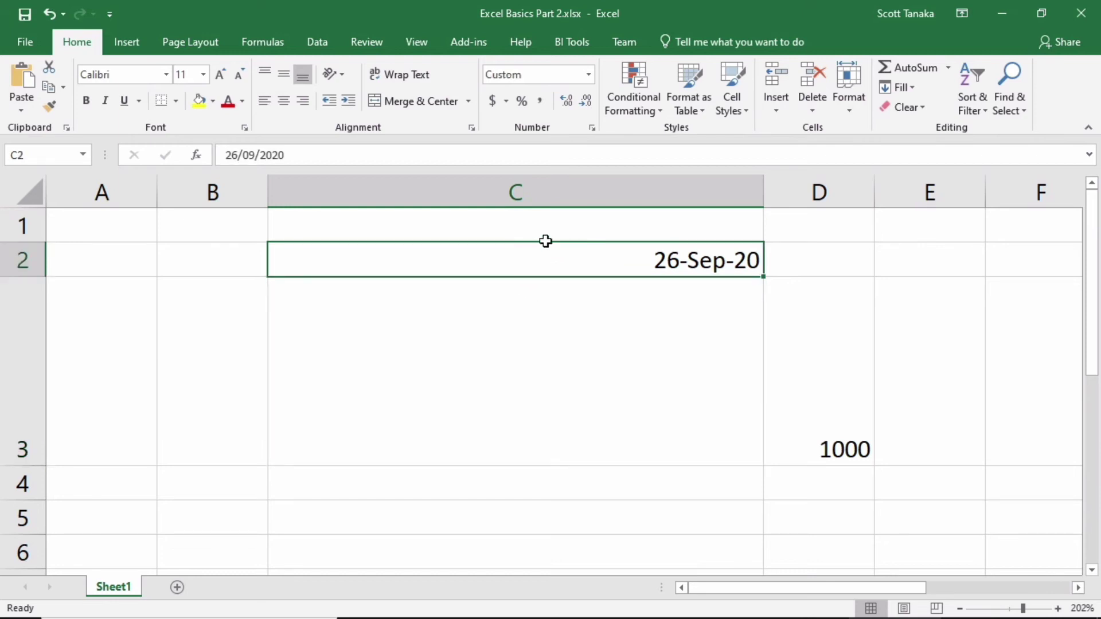
{"action": "left_click", "coordinate": [590, 75]}
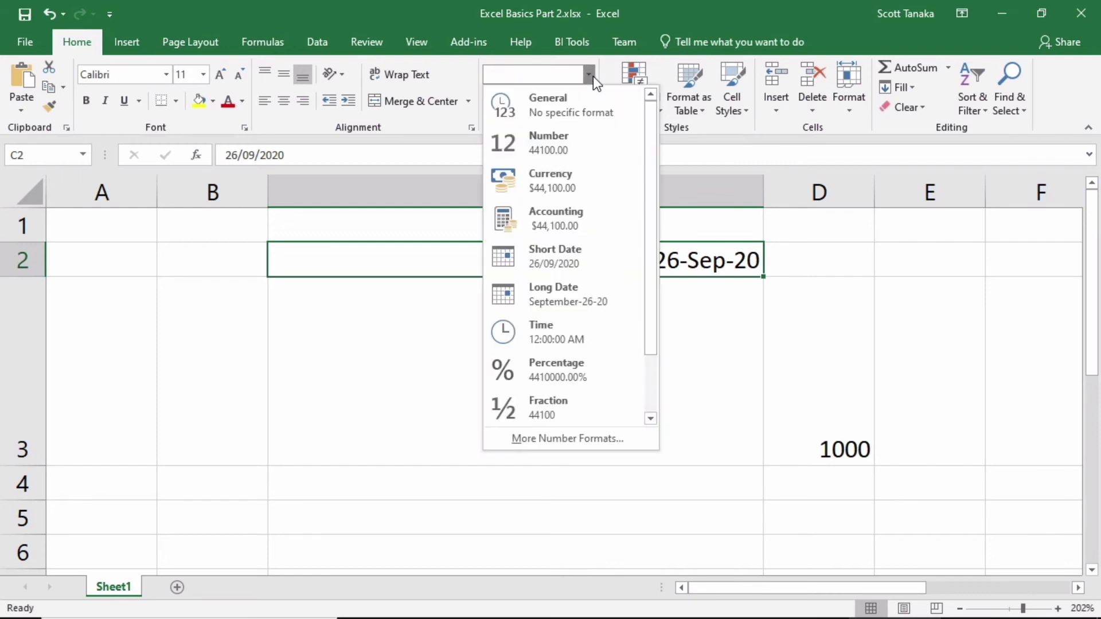
{"action": "left_click", "coordinate": [636, 293]}
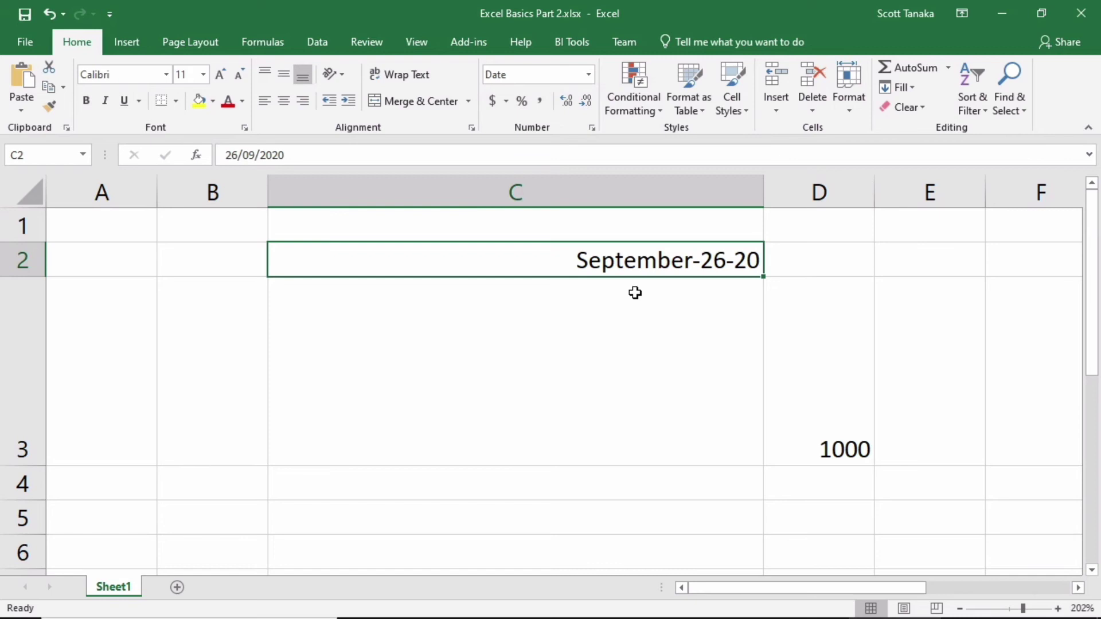
{"action": "left_click", "coordinate": [589, 75]}
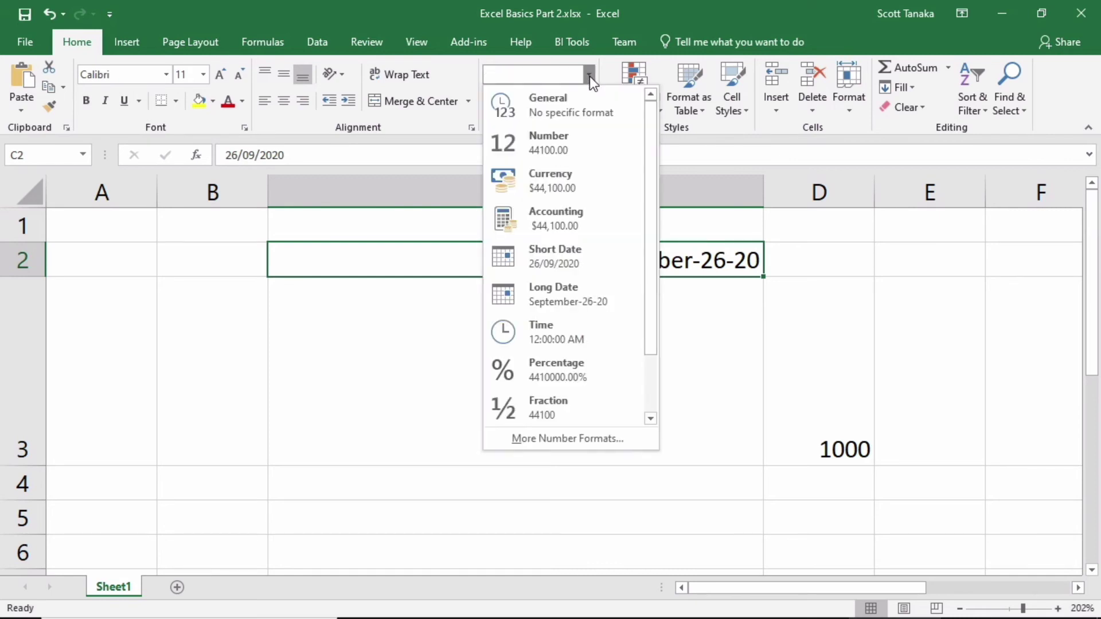
- Apply the 'March 14, 2012' date format to C2 so it reads September 26, 2020
{"action": "left_click", "coordinate": [630, 436]}
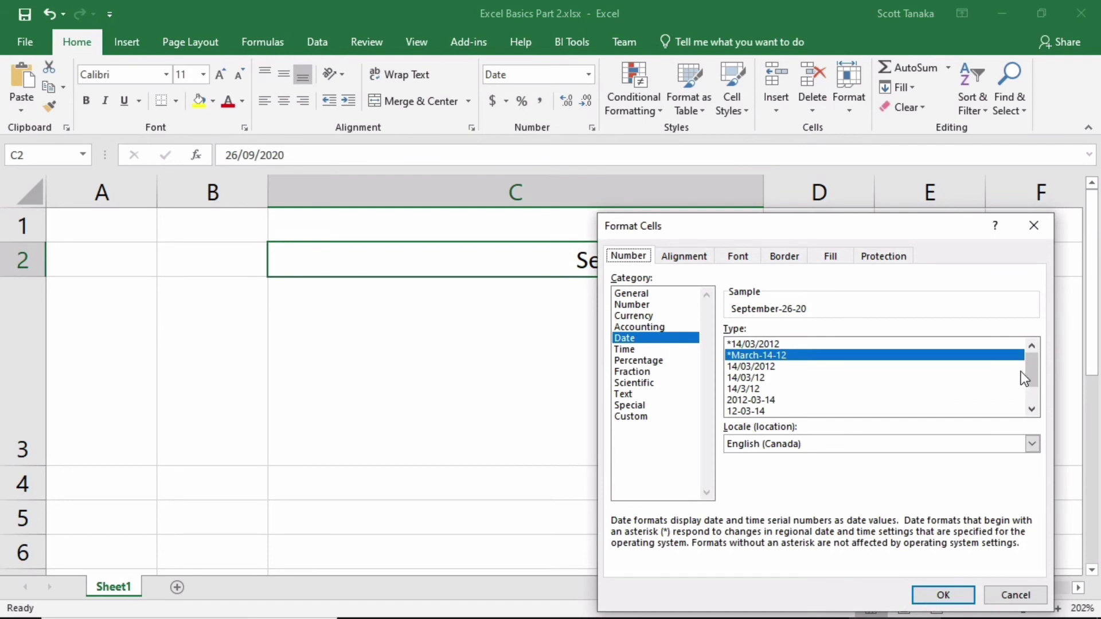
{"action": "left_click_drag", "start_coordinate": [1027, 370], "coordinate": [1026, 391]}
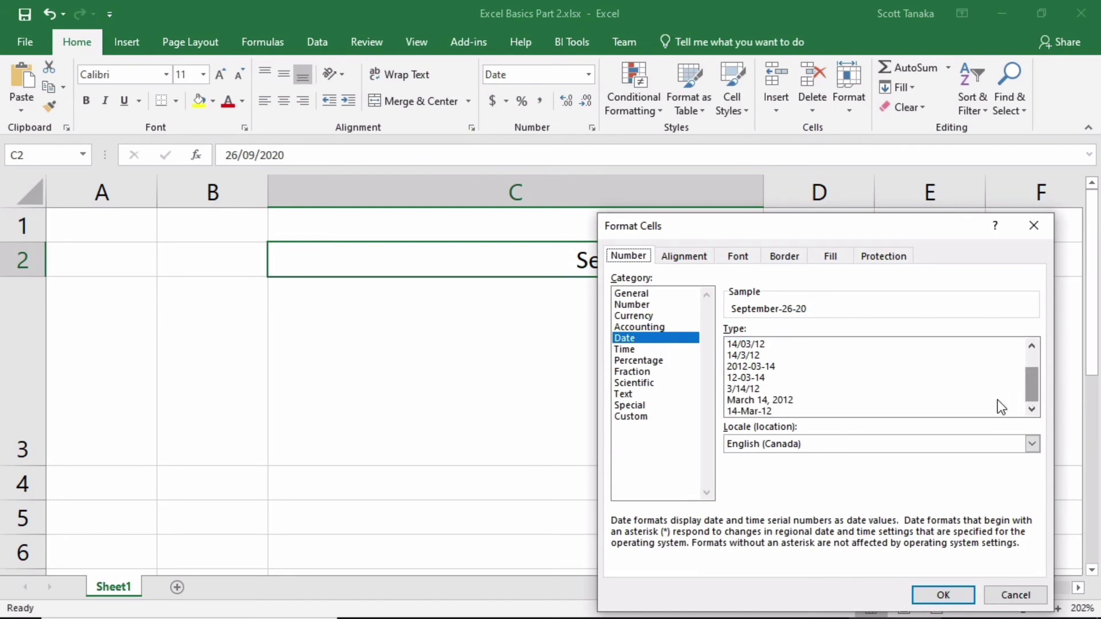
{"action": "left_click", "coordinate": [979, 400]}
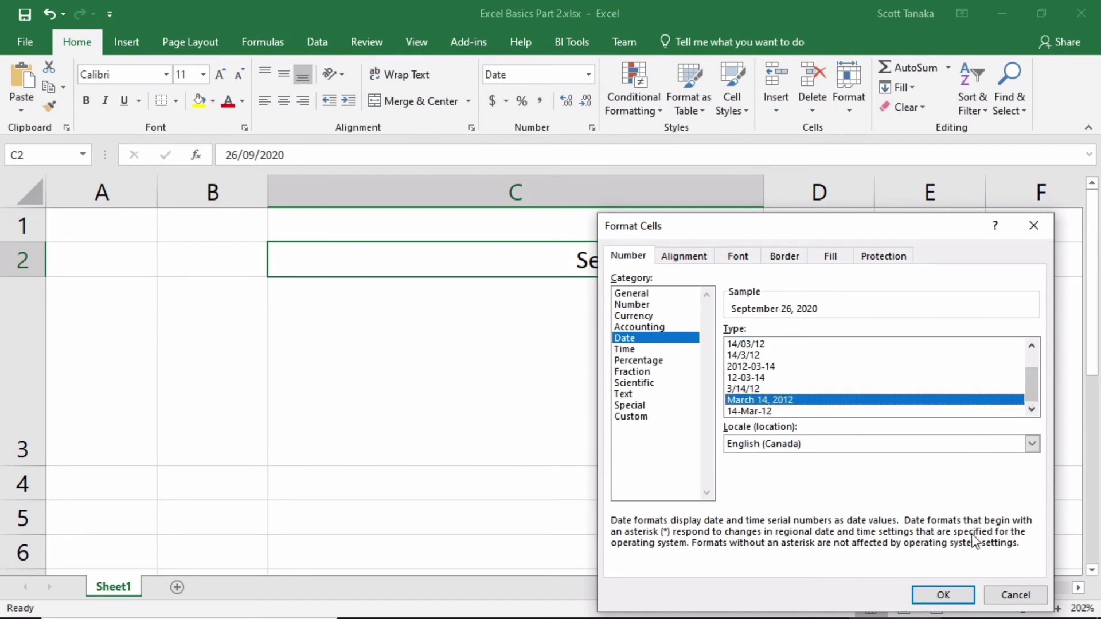
{"action": "left_click", "coordinate": [952, 594]}
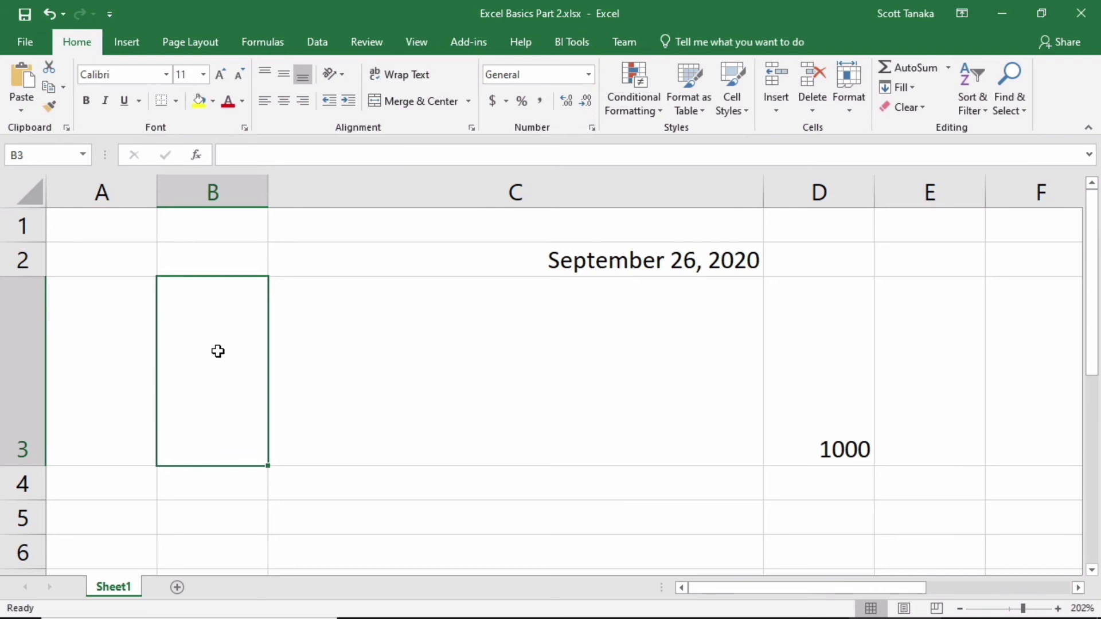
- Enter the formula =100/7 in B3 and select the result
{"action": "type", "text": "=100/7"}
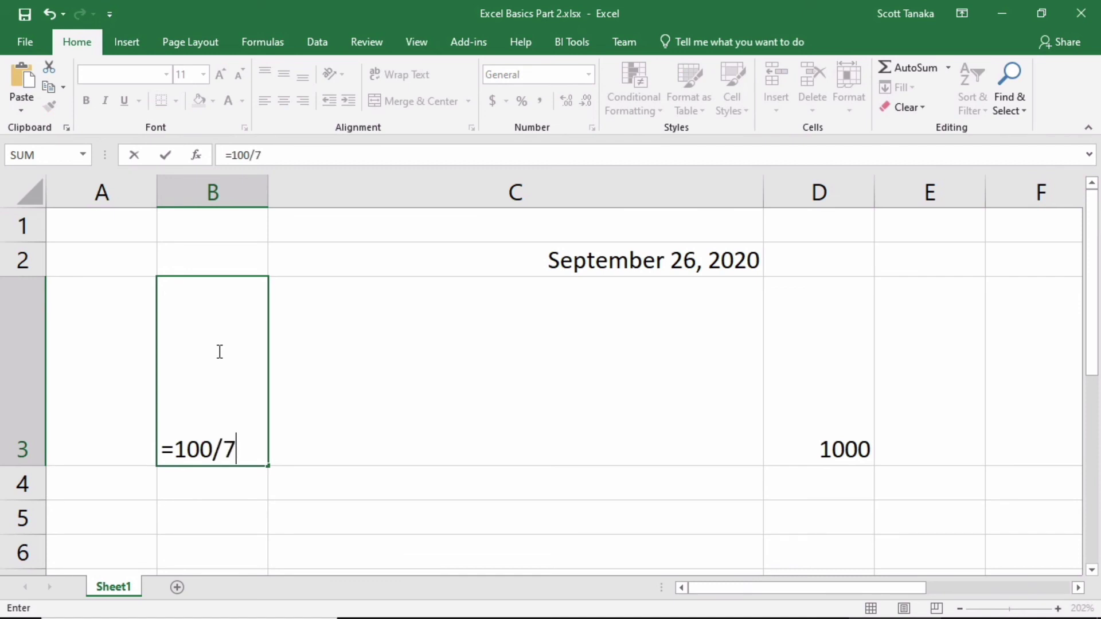
{"action": "key", "text": "Return"}
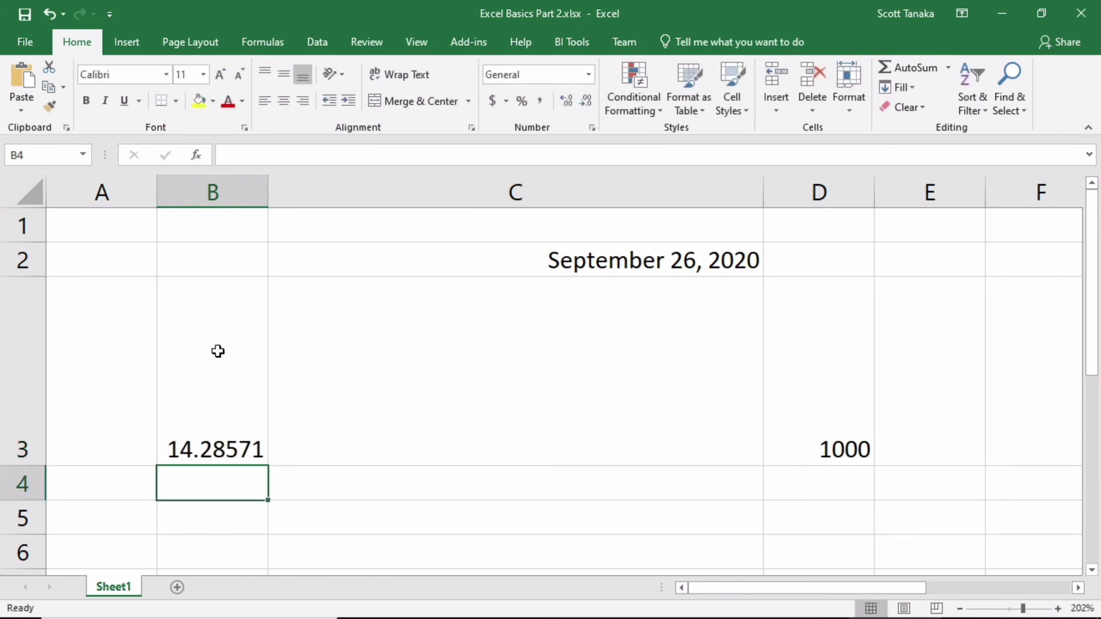
{"action": "left_click", "coordinate": [218, 349]}
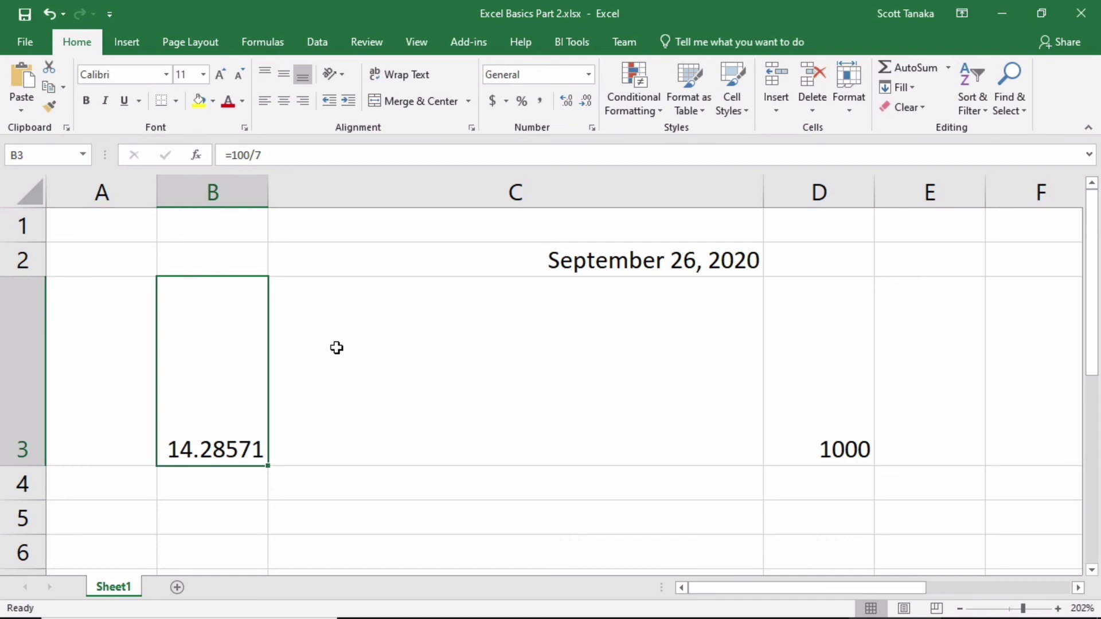
- Add then remove decimal places on B3 until the 100/7 result shows 14
{"action": "left_click", "coordinate": [565, 101]}
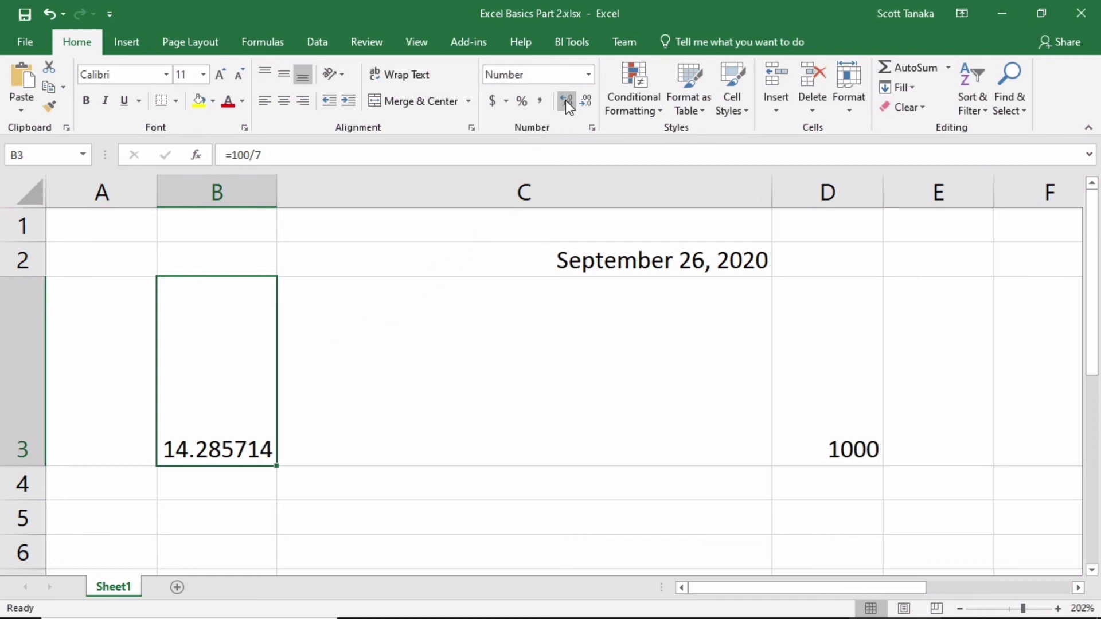
{"action": "left_click", "coordinate": [565, 101]}
{"action": "left_click", "coordinate": [566, 101]}
{"action": "left_click", "coordinate": [583, 100]}
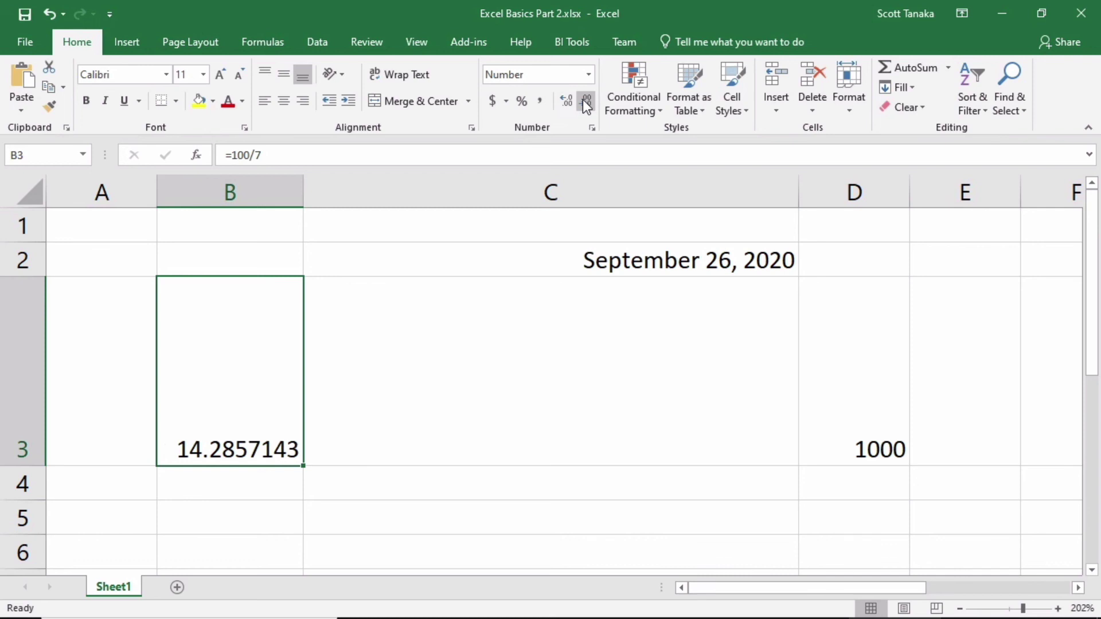
{"action": "left_click", "coordinate": [583, 99]}
{"action": "left_click", "coordinate": [583, 100]}
{"action": "left_click", "coordinate": [583, 100]}
{"action": "left_click", "coordinate": [583, 100]}
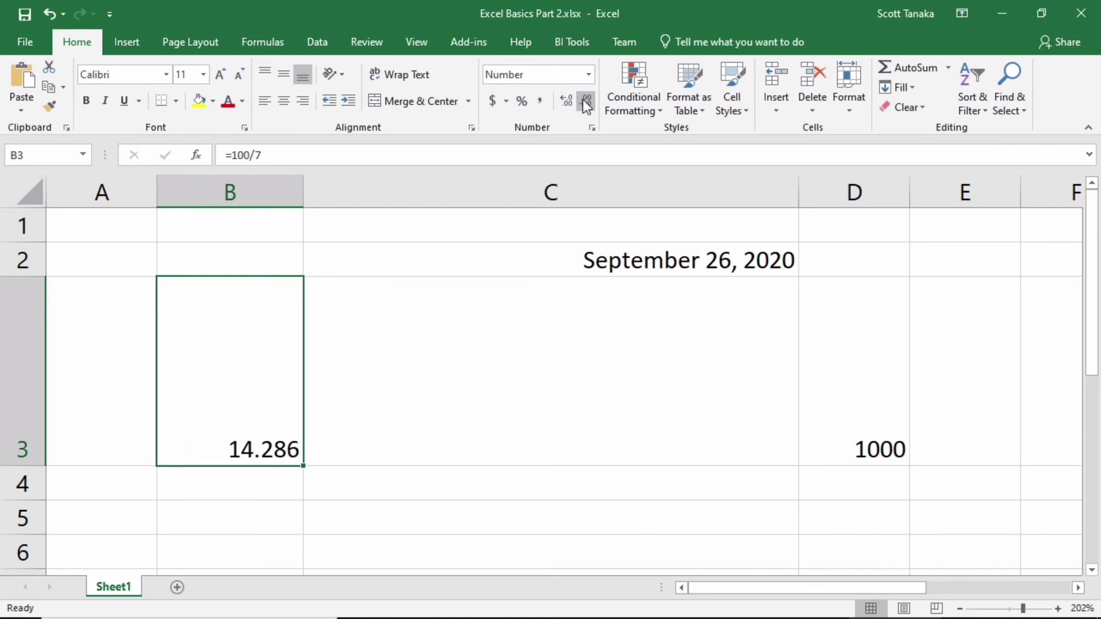
{"action": "left_click", "coordinate": [583, 100]}
{"action": "left_click", "coordinate": [583, 100]}
{"action": "left_click", "coordinate": [583, 100]}
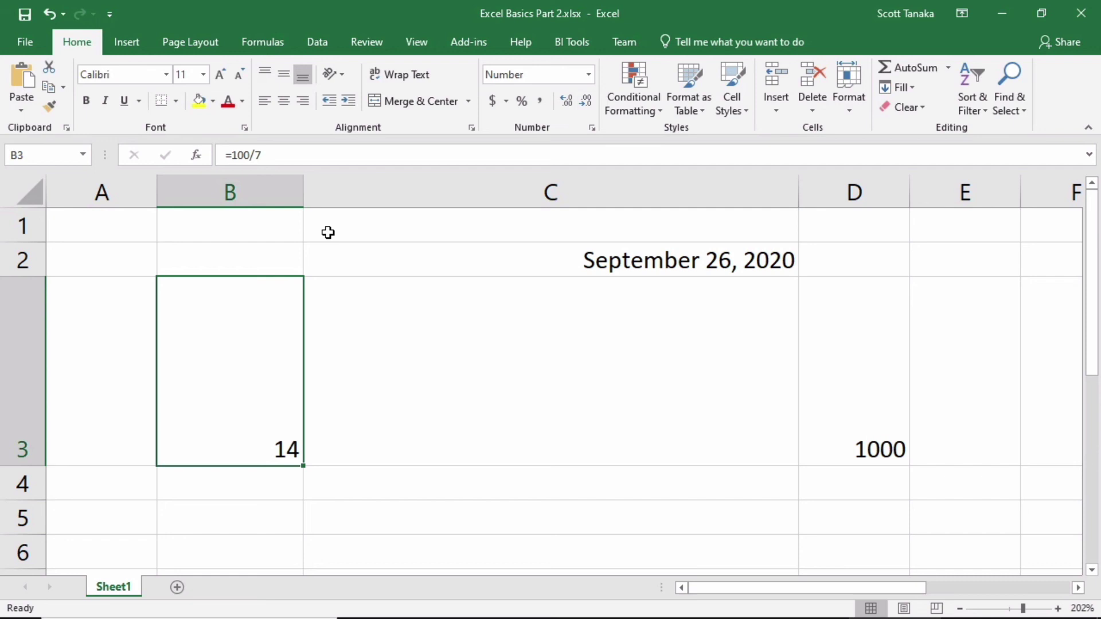
- Enter the formula =B3+D3 in cell C3
{"action": "left_click", "coordinate": [402, 483]}
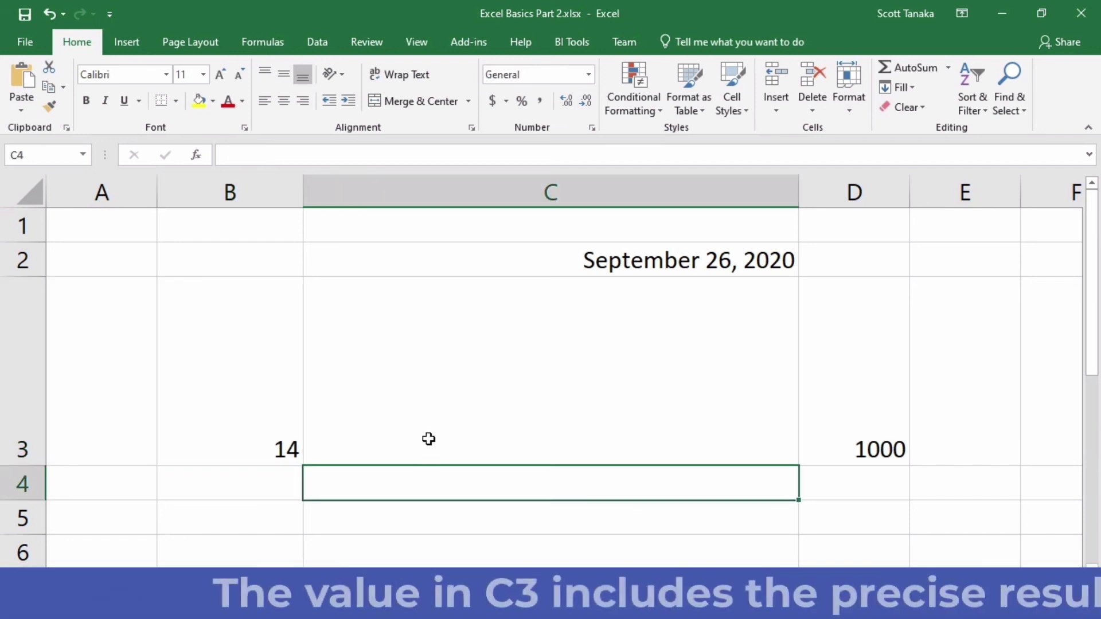
{"action": "left_click", "coordinate": [428, 439]}
{"action": "type", "text": "="}
{"action": "left_click", "coordinate": [272, 411]}
{"action": "type", "text": "+"}
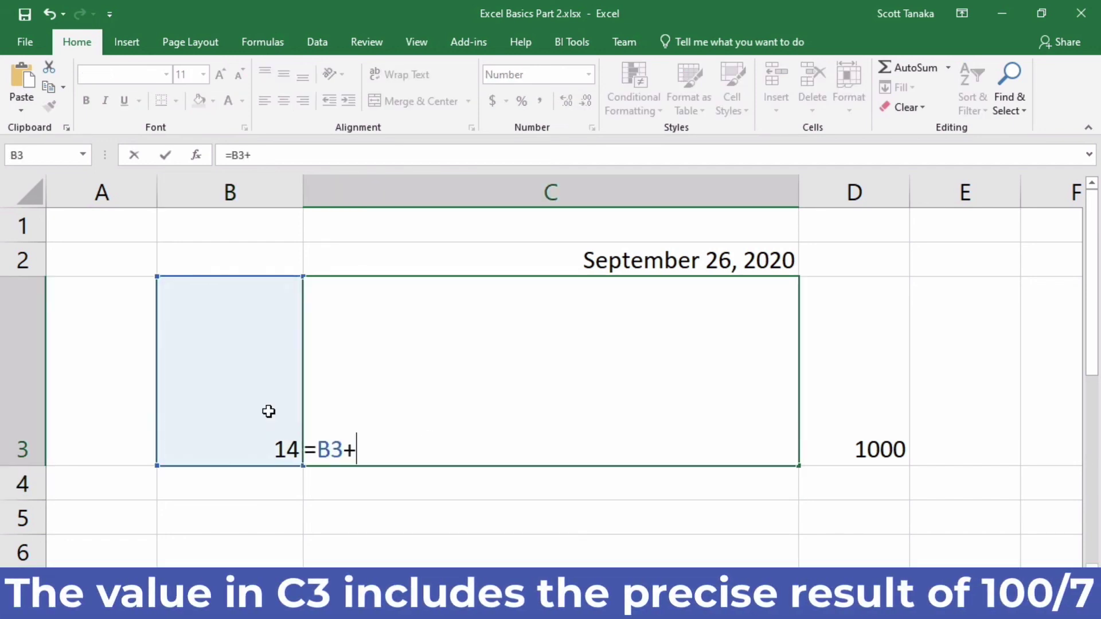
{"action": "left_click", "coordinate": [870, 403]}
{"action": "key", "text": "Return"}
- Show C3's sum with two decimal places as 1014.29
{"action": "left_click", "coordinate": [773, 412]}
{"action": "left_click", "coordinate": [567, 102]}
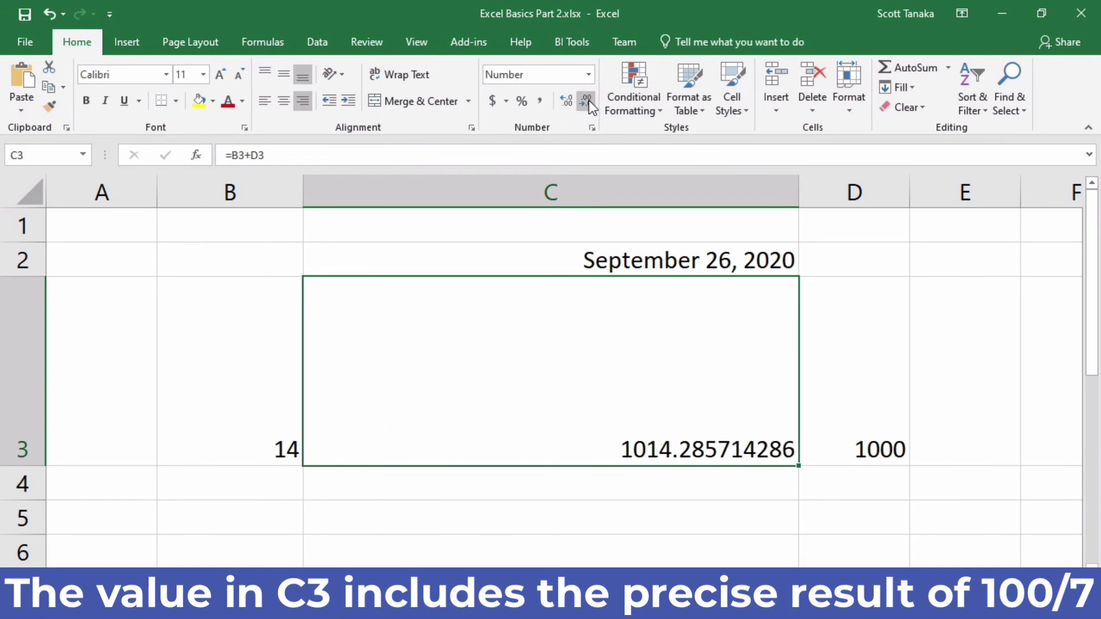
{"action": "left_click", "coordinate": [587, 101]}
{"action": "left_click", "coordinate": [568, 476]}
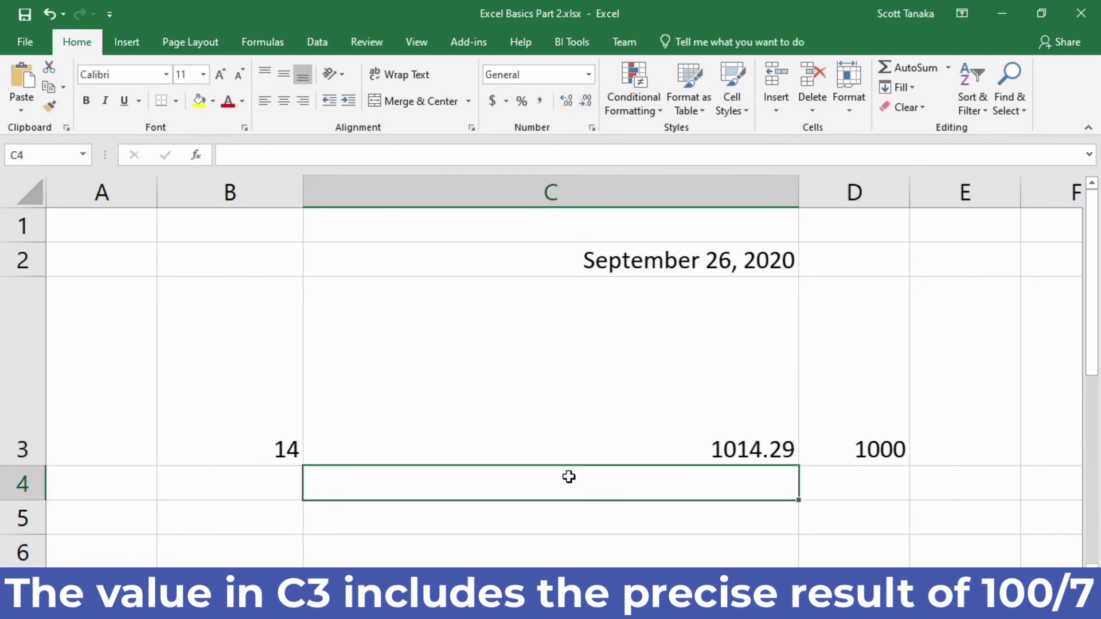